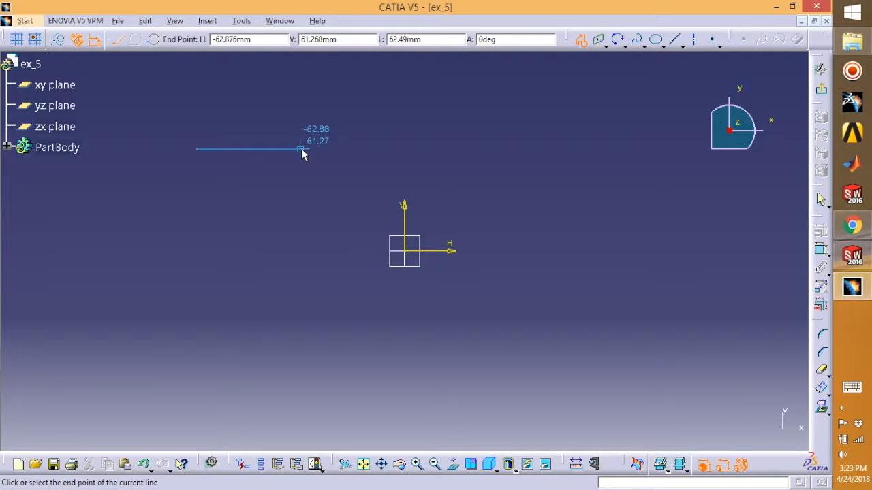
Step: Sketch a closed eight-edge stepped profile with a top edge about 62 mm long, two right-angle steps and one slanted edge
left_click(301, 150)
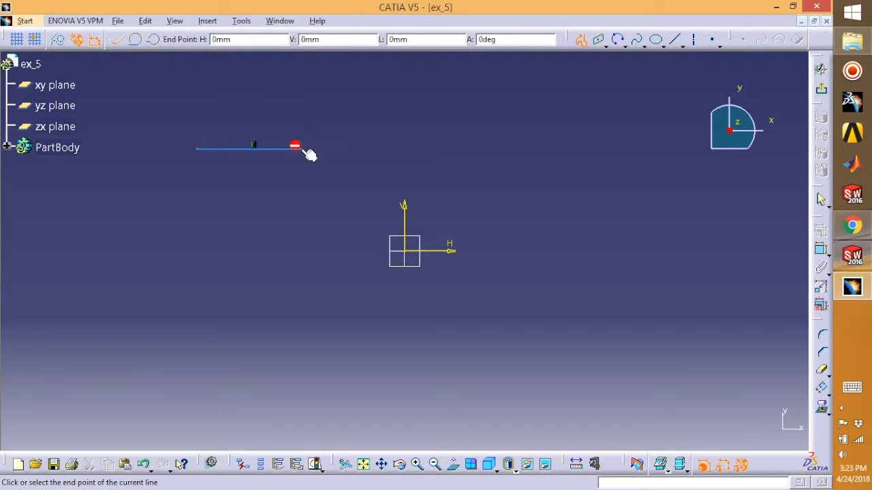
left_click(301, 223)
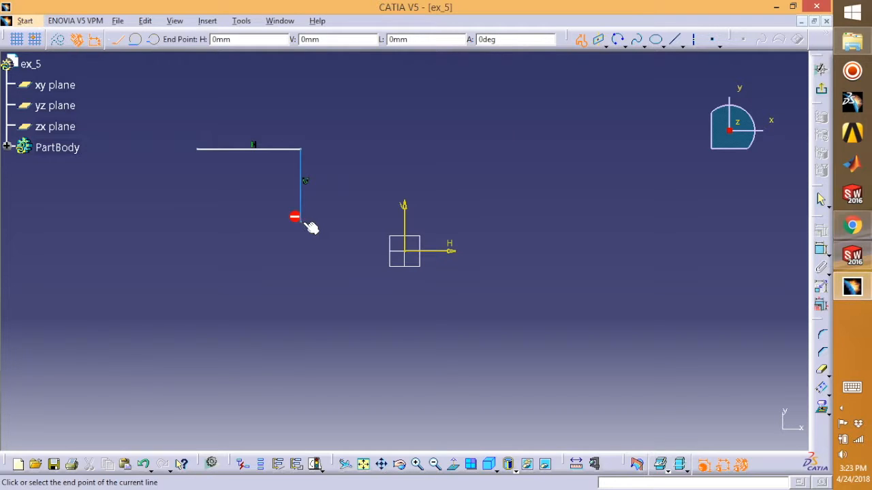
left_click(345, 222)
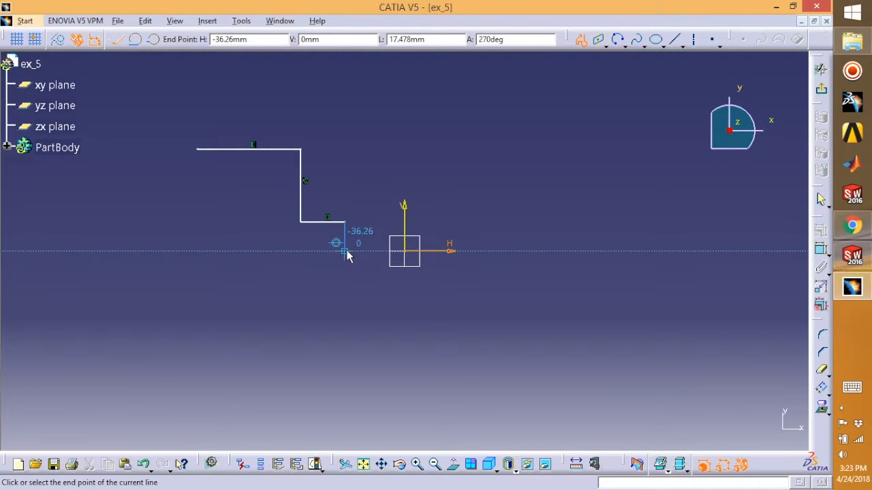
left_click(344, 250)
left_click(397, 277)
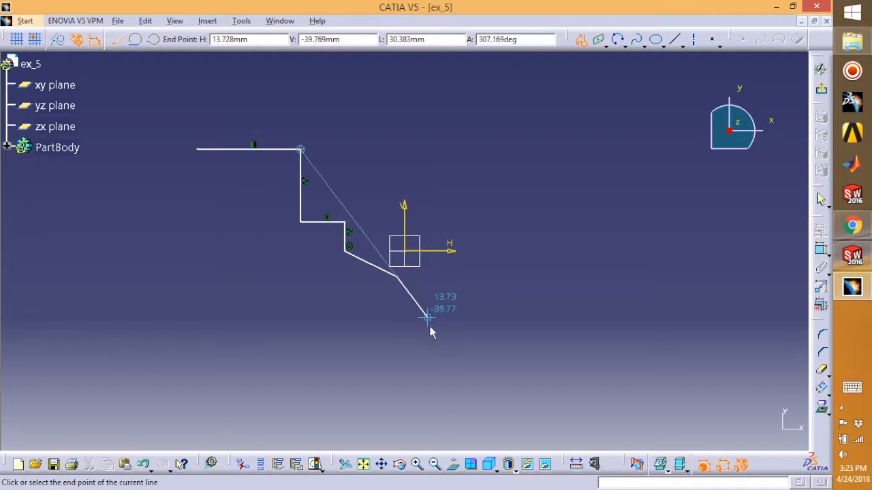
left_click(397, 359)
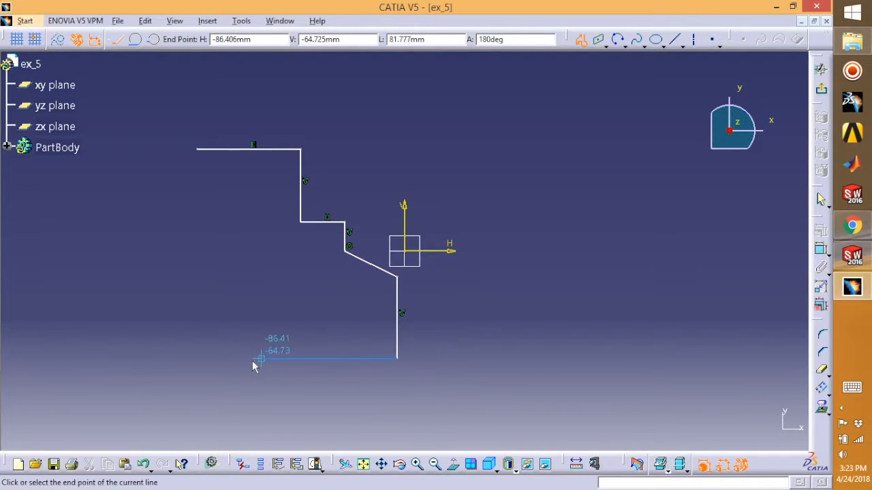
left_click(198, 359)
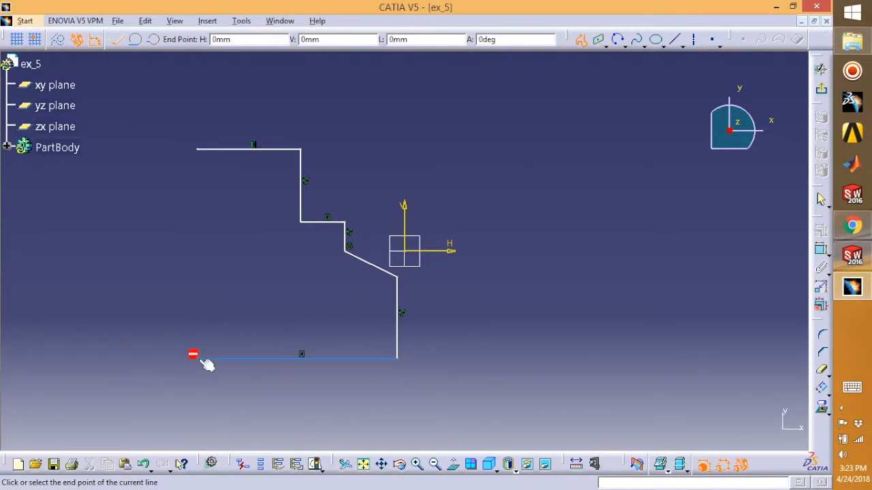
left_click(197, 149)
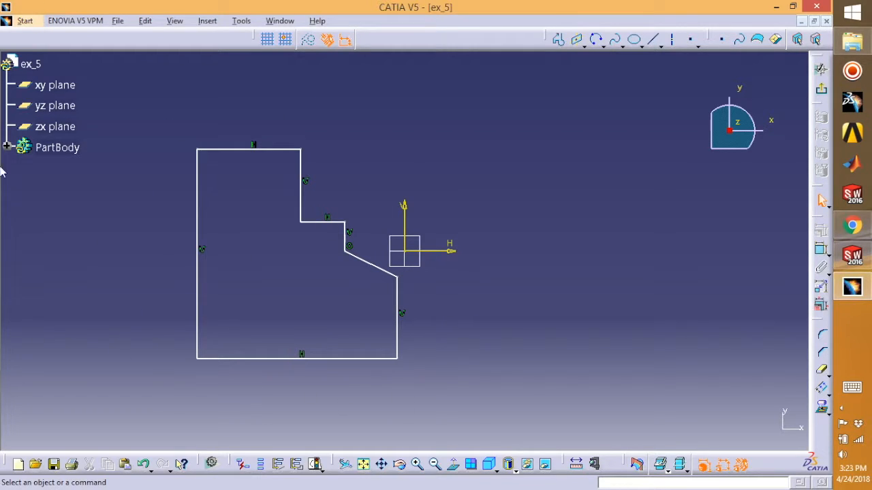
Step: Start a second profile with a horizontal line above the origin, continued by a tangent arc of about 59 mm radius curving downward
left_click(560, 41)
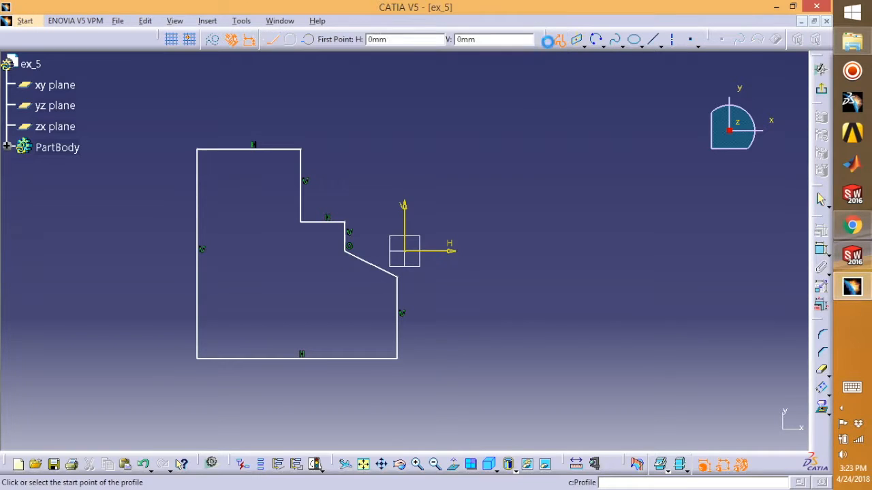
left_click(412, 93)
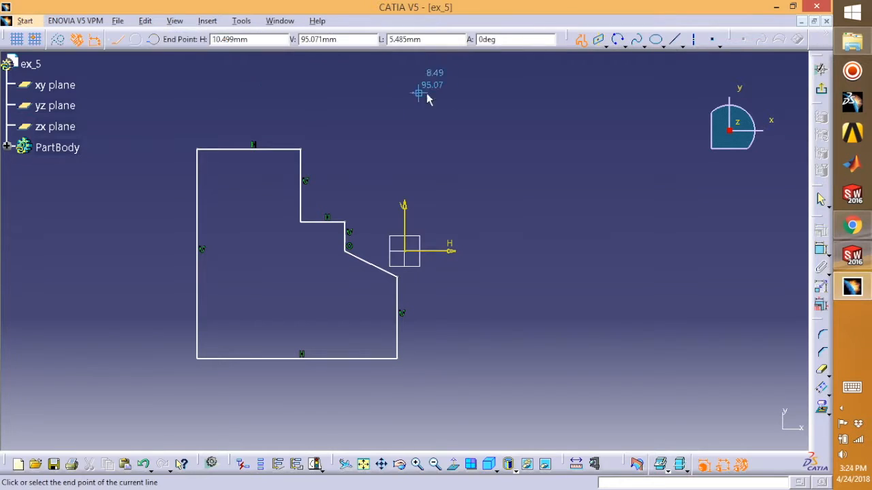
left_click(553, 94)
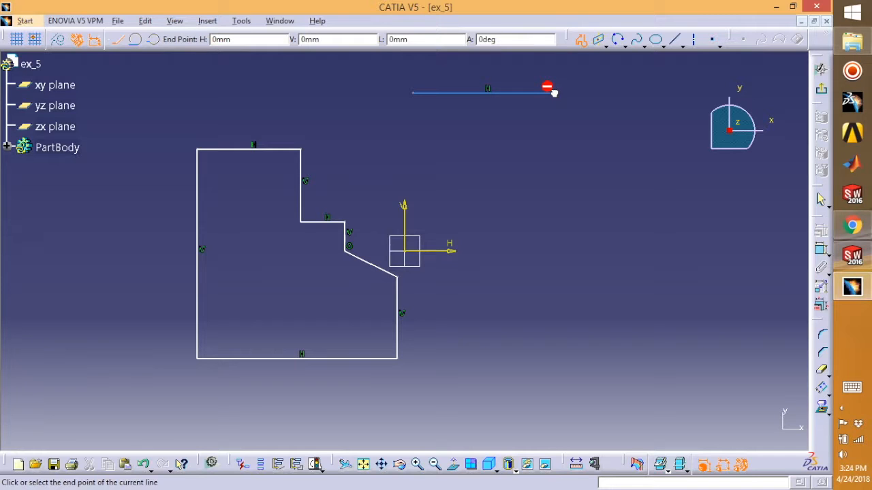
left_click_drag(553, 93, 633, 171)
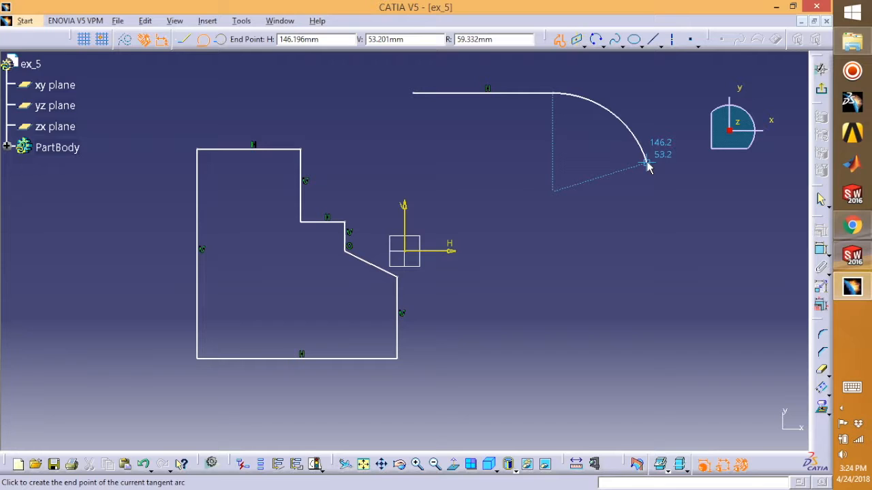
left_click(646, 164)
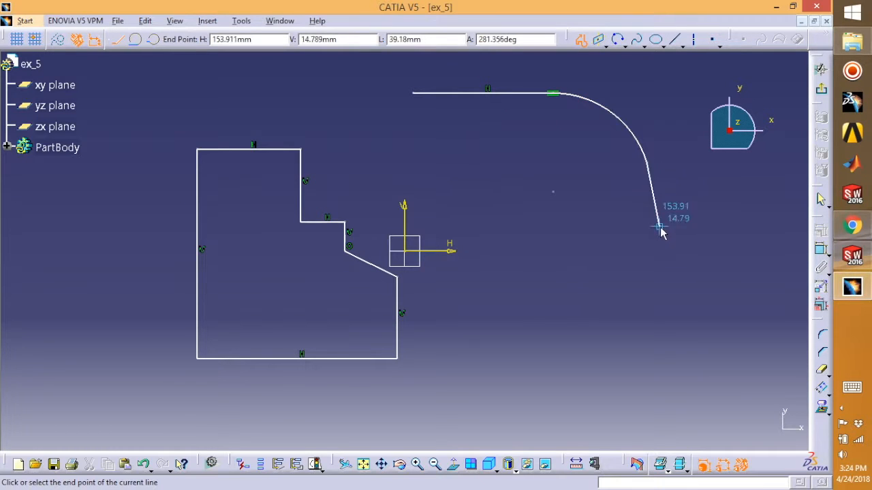
Step: Close the second profile with two vertical lines, a short slanted line, a large tangent arc and a line to its start point
left_click(647, 261)
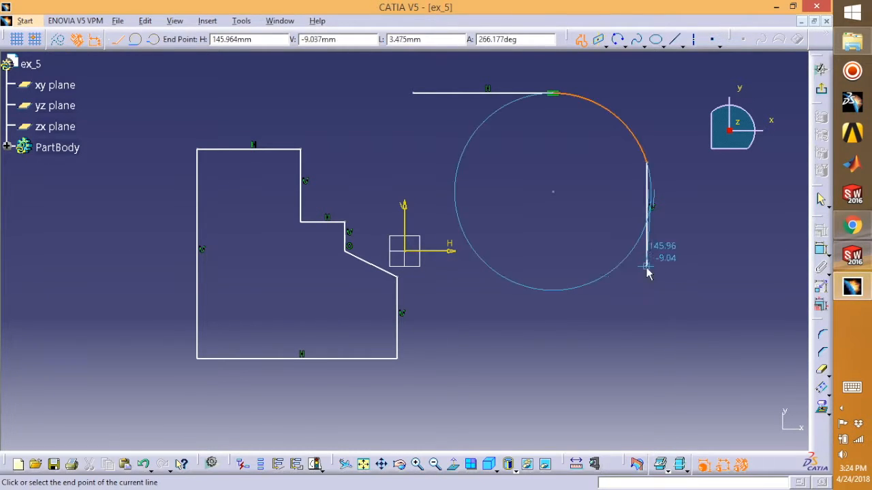
left_click(651, 320)
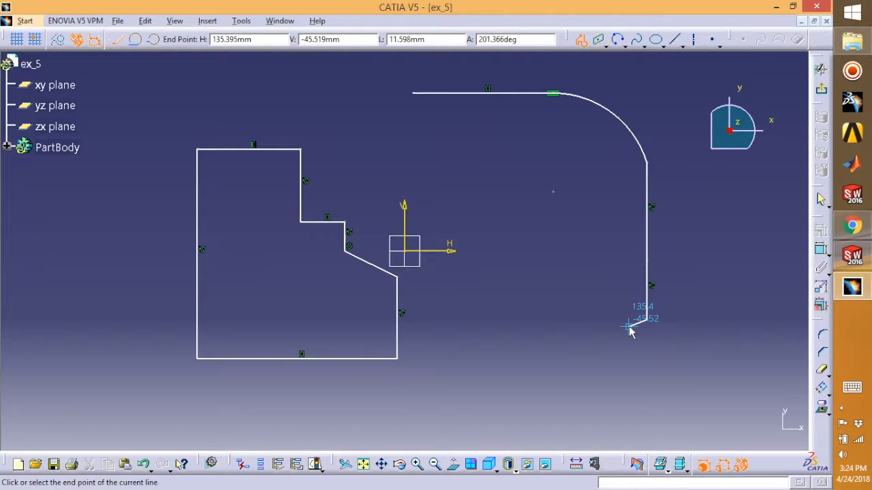
left_click(623, 329)
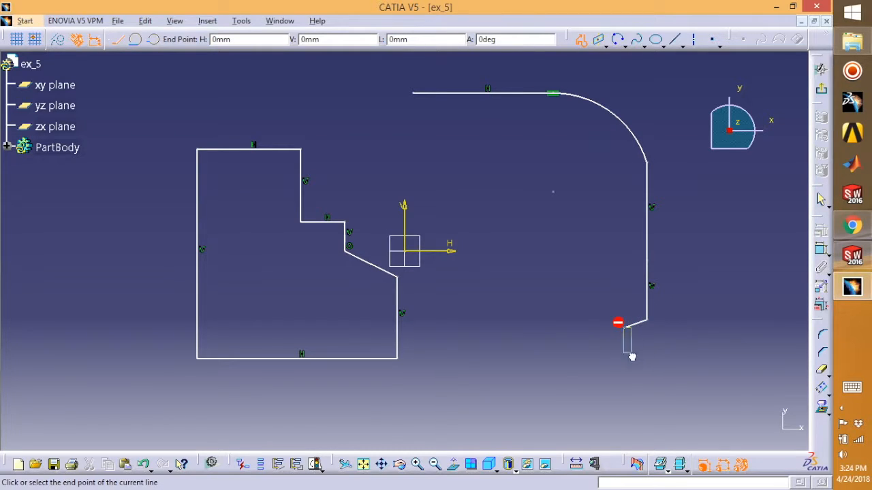
left_click_drag(621, 381, 474, 398)
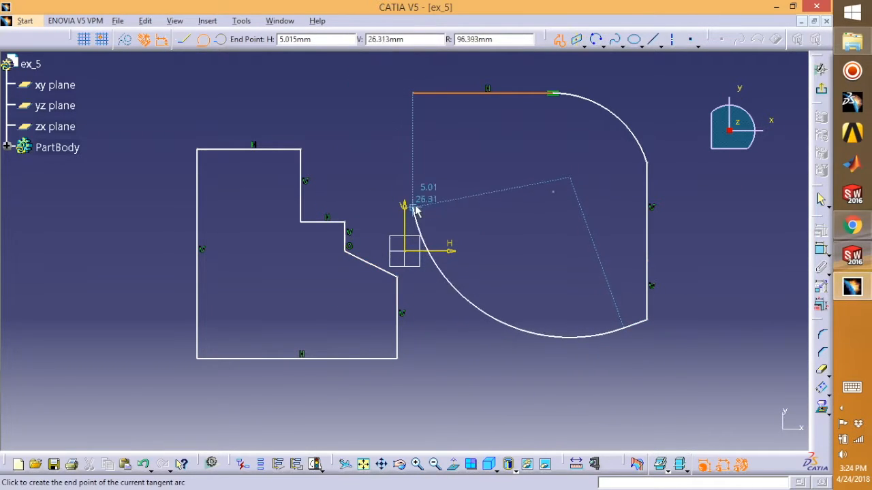
left_click(443, 132)
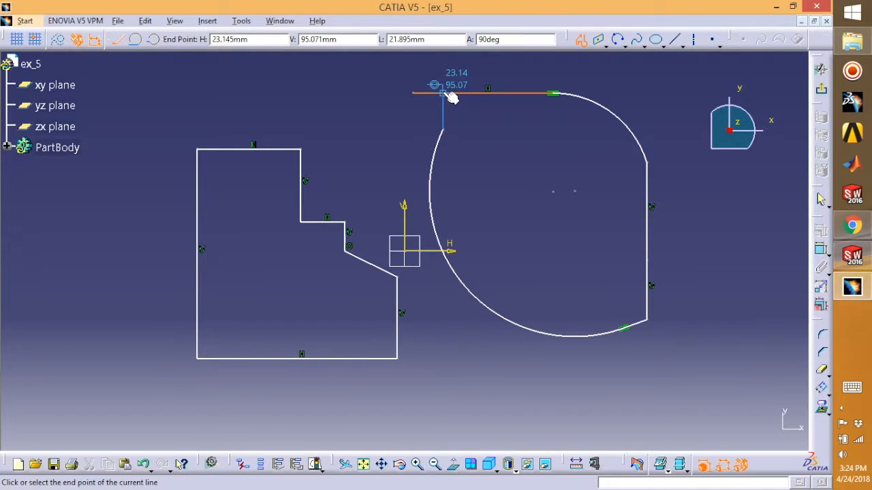
left_click(413, 94)
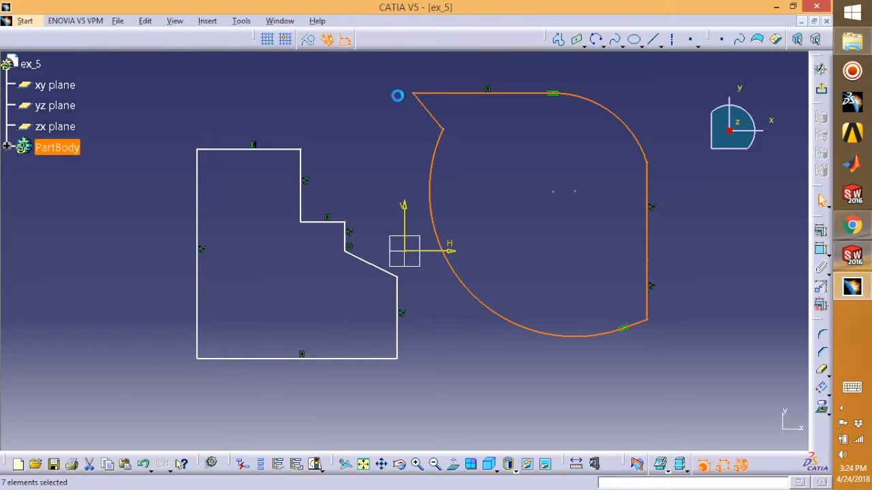
left_click(336, 108)
Step: Sketch an open five-segment zigzag profile above the two closed shapes, starting with a horizontal line, and end it unclosed
left_click(558, 41)
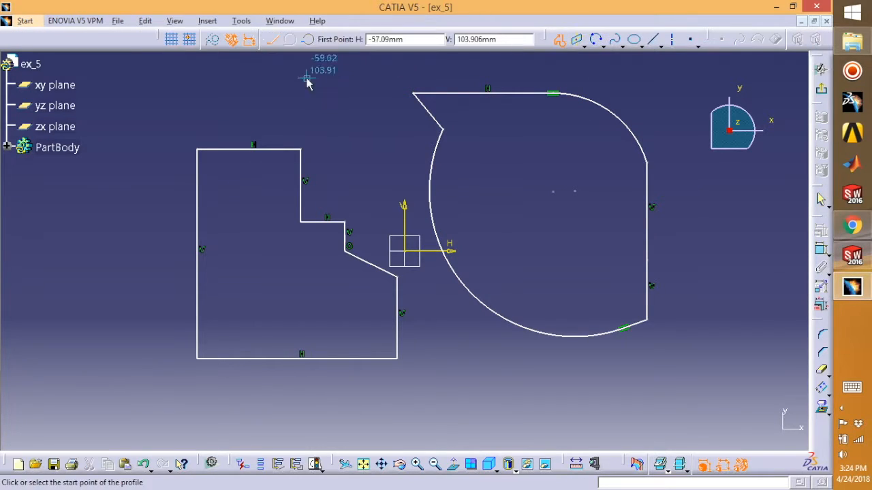
left_click(153, 83)
left_click(290, 83)
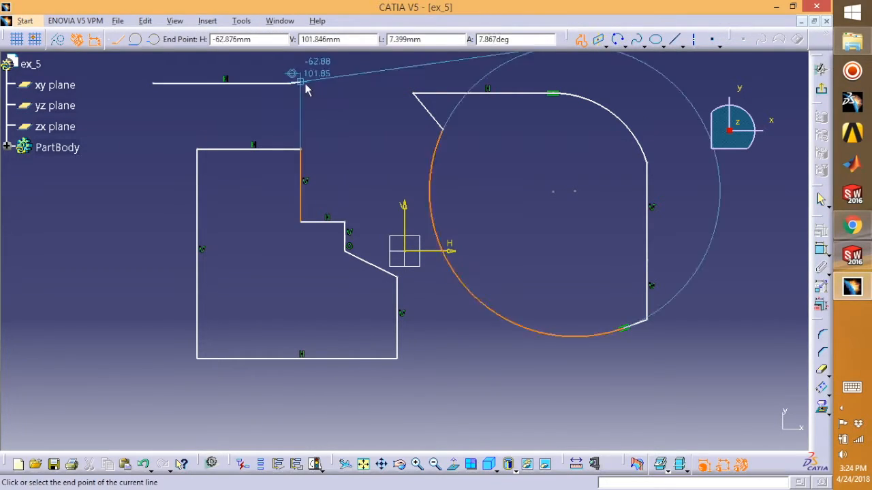
left_click(338, 120)
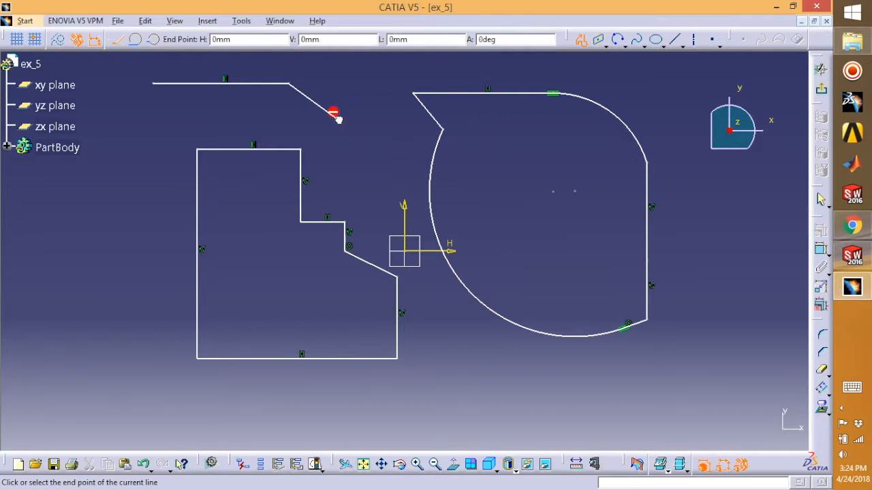
left_click(365, 70)
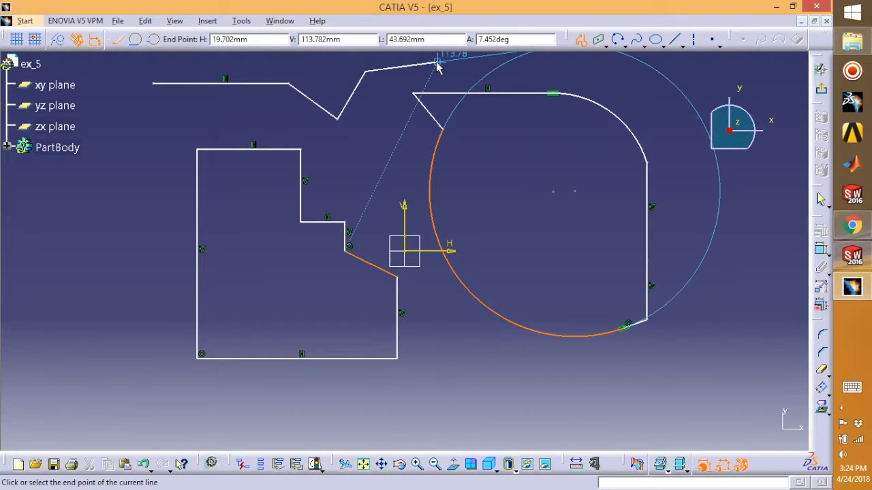
left_click(434, 62)
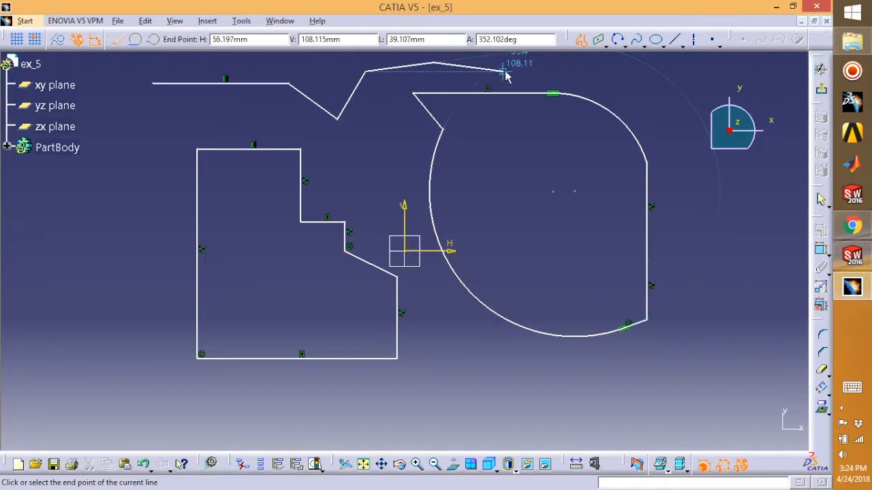
left_click(573, 80)
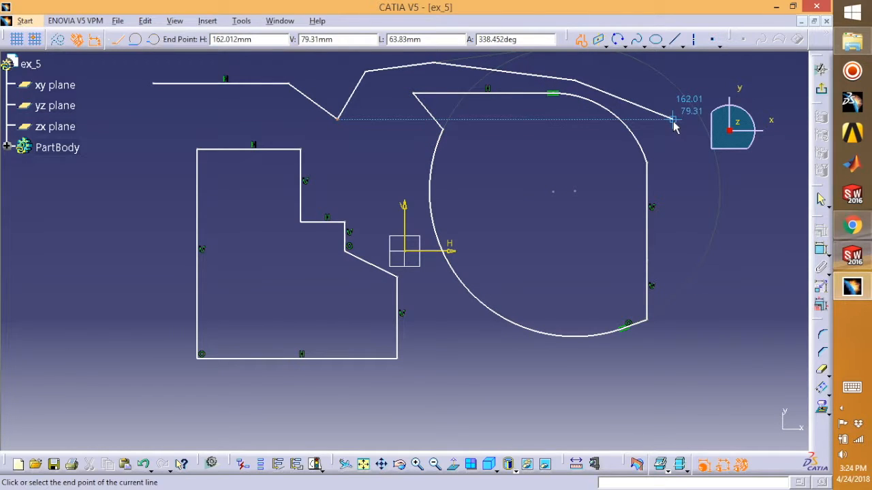
key("Escape")
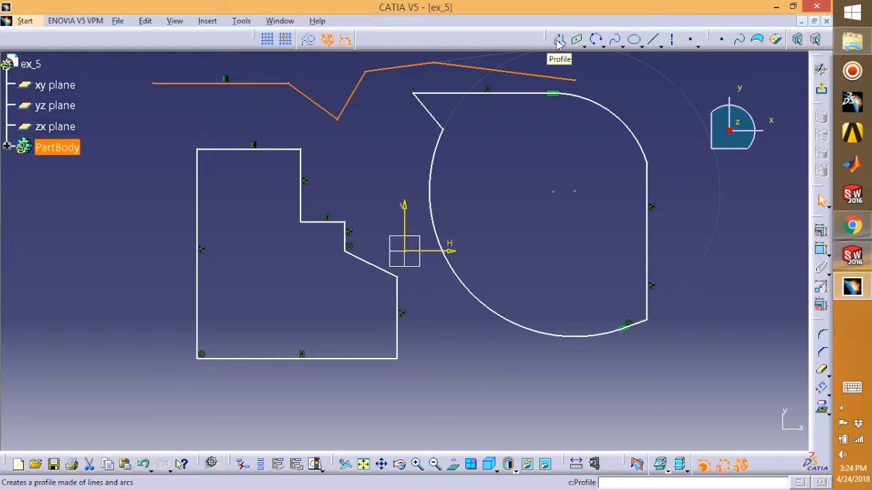
Step: Start another profile in the free area beside the closed shapes with a horizontal line, and try continuing it with a tangent arc
middle_click_drag(656, 111, 641, 142, "ctrl")
mouse_move(641, 142)
middle_mouse_down()
mouse_move(621, 146)
mouse_move(481, 86)
middle_mouse_up()
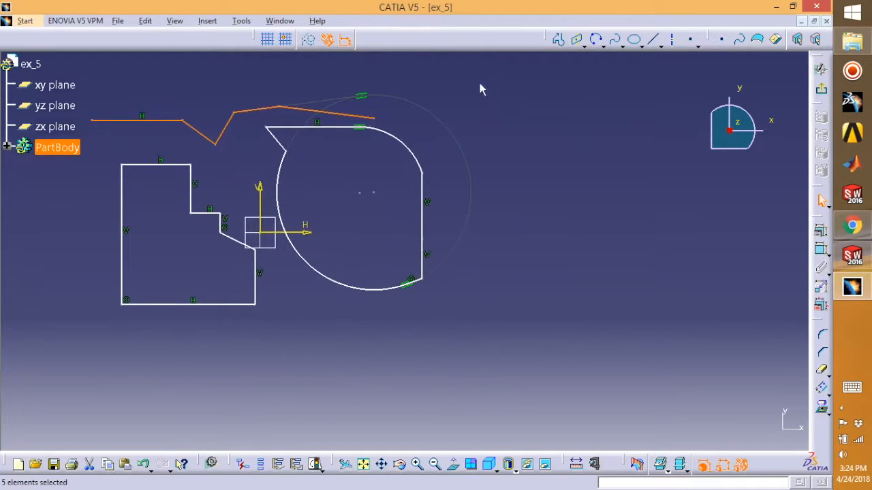
left_click(558, 39)
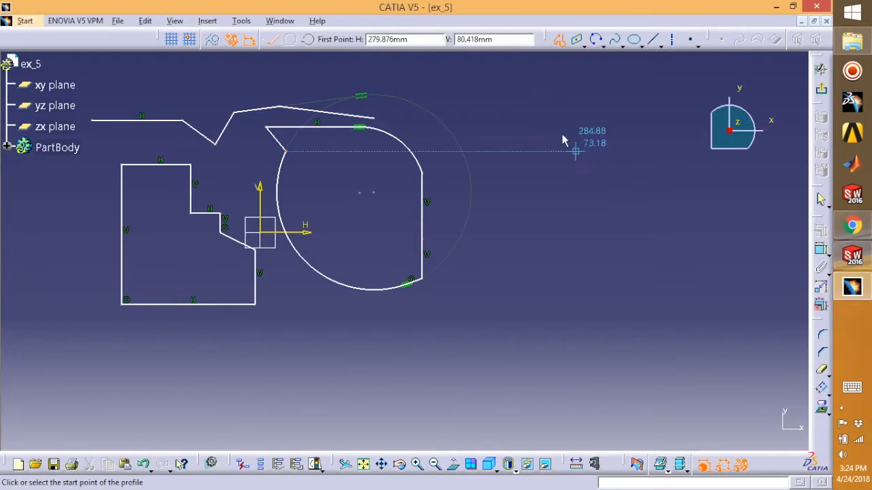
left_click(518, 87)
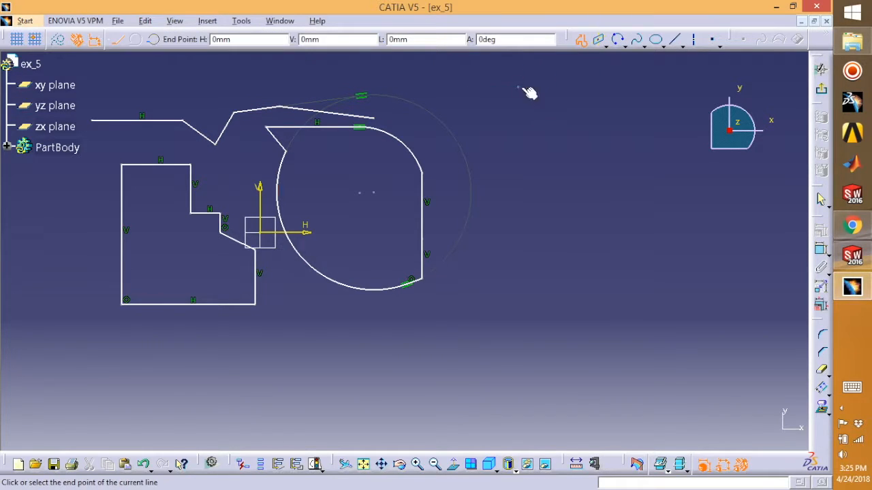
left_click(633, 87)
left_click_drag(641, 95, 674, 164)
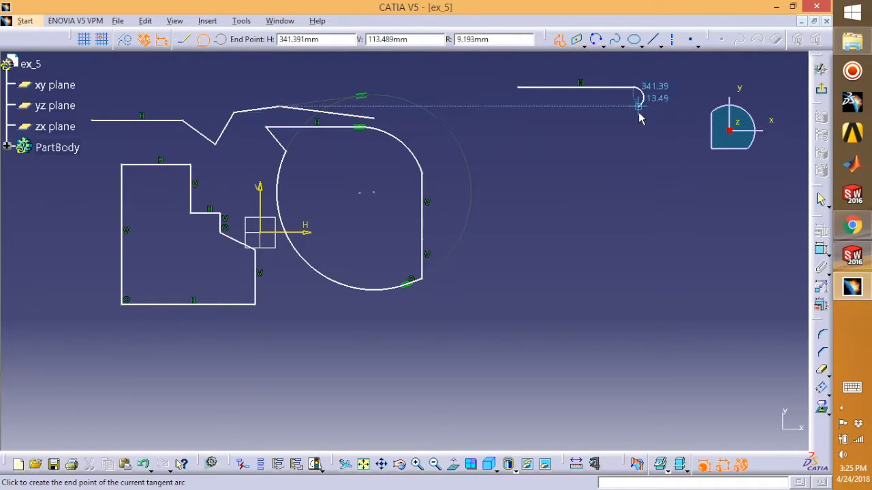
Step: Continue the open profile with a three-point arc of about 57 mm radius and a nearly vertical line, and end it unclosed
left_click(222, 42)
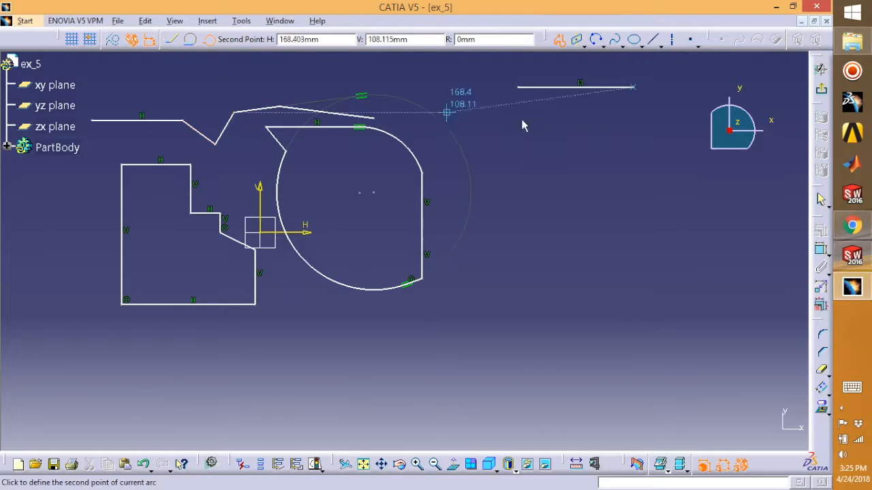
left_click(677, 107)
left_click(689, 175)
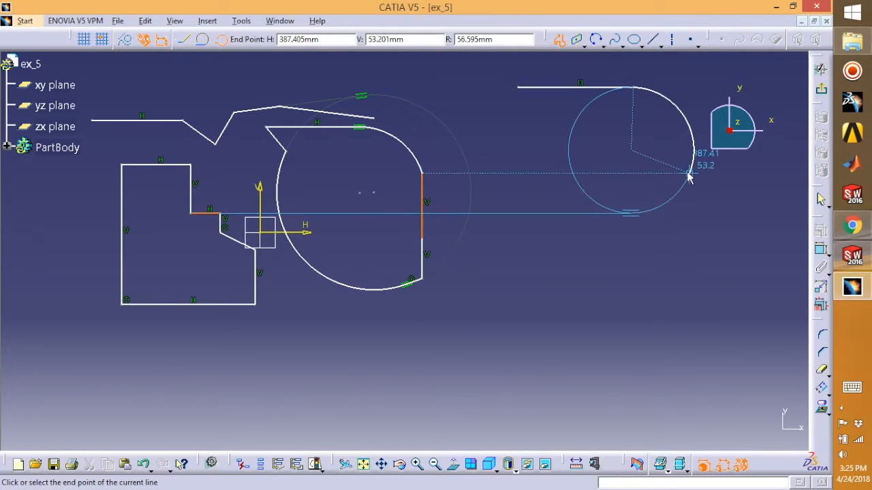
left_click(693, 250)
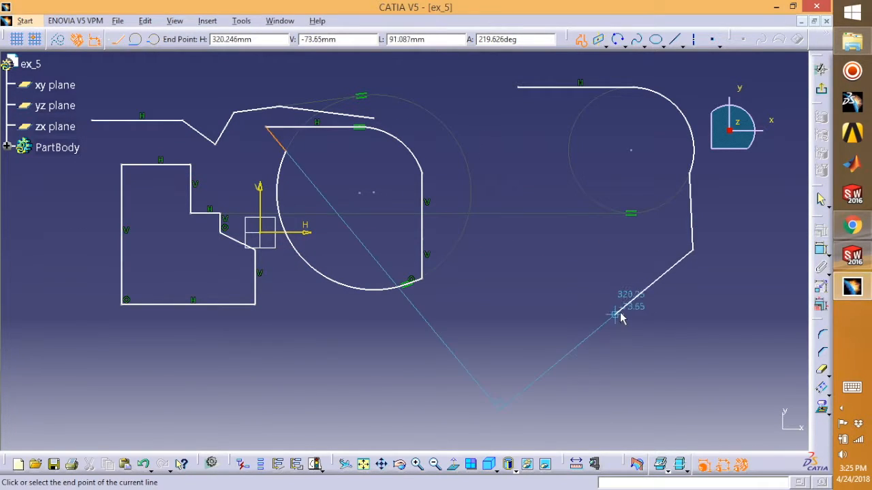
key("Escape")
left_click(483, 177)
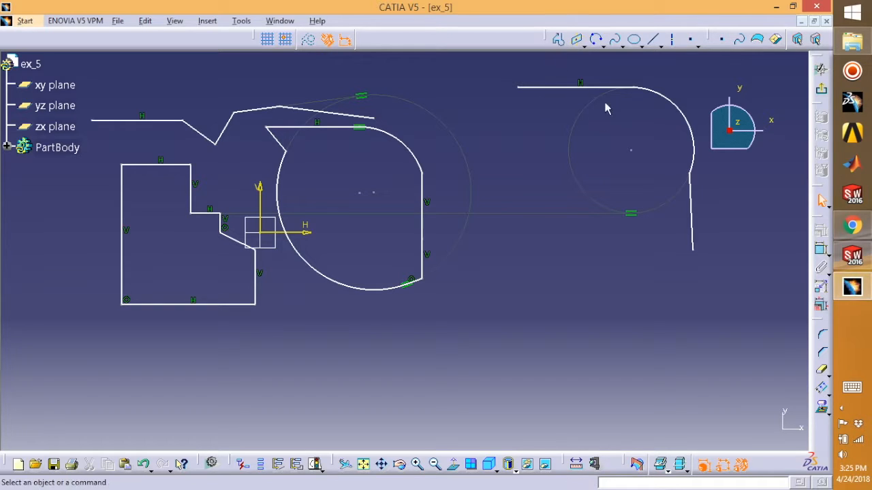
Step: Draw a long horizontal line below the profiles and a vertical line between the closed shapes and the open arc profile
left_click(656, 42)
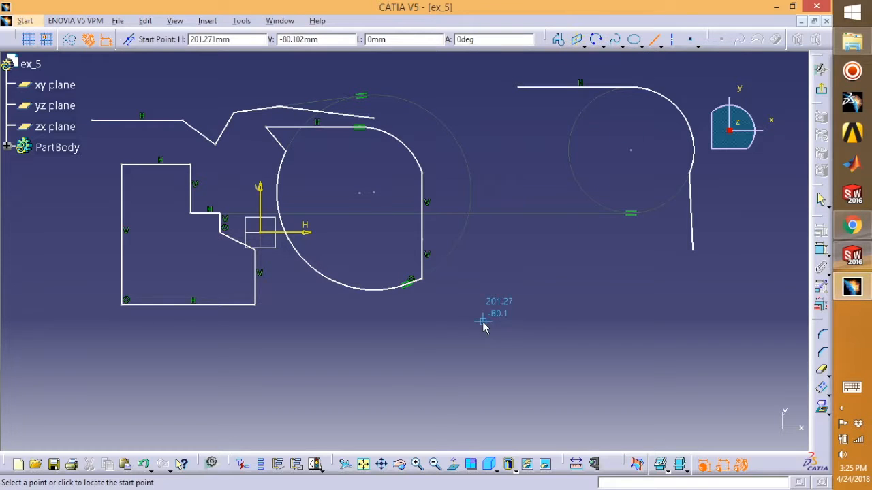
left_click(320, 353)
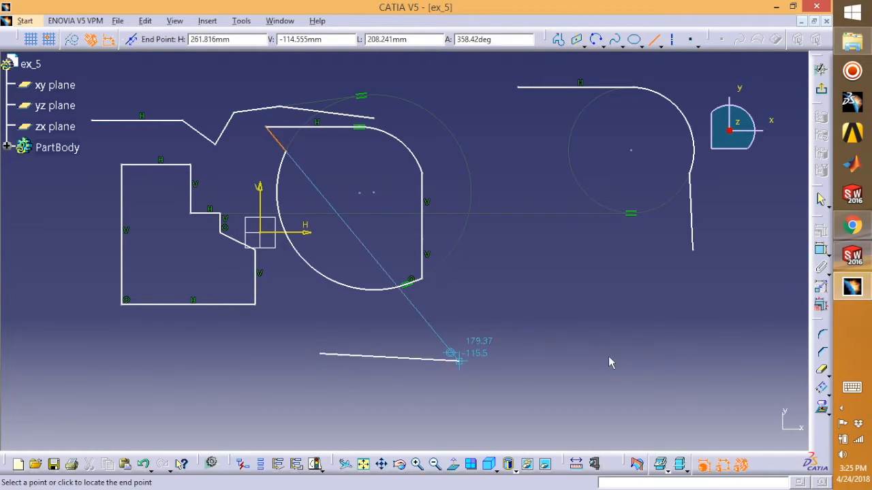
left_click(679, 353)
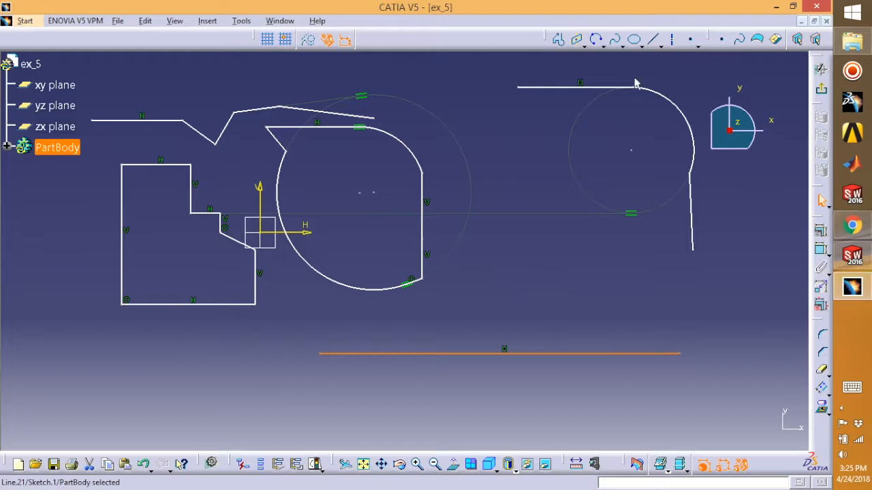
left_click(660, 45)
left_click(667, 58)
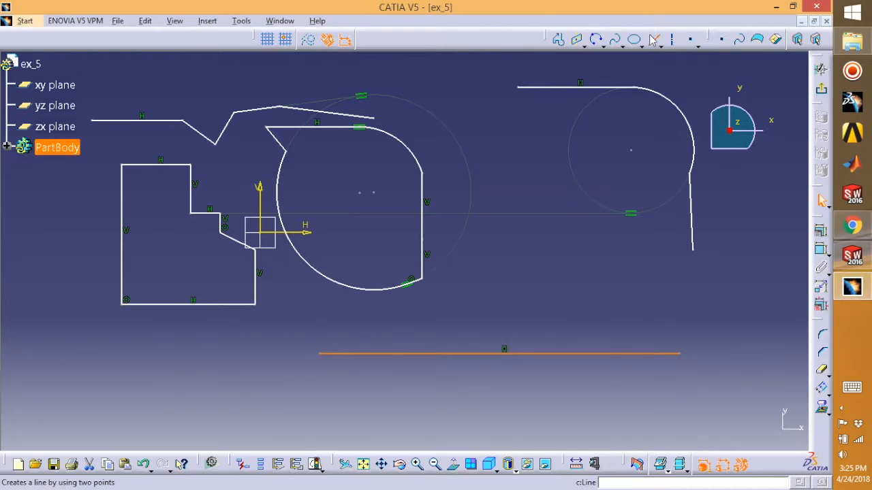
left_click(517, 123)
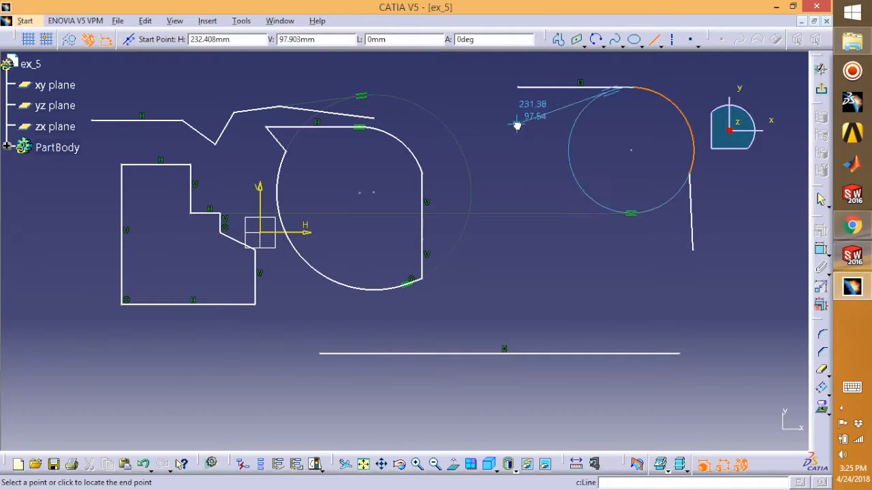
left_click(517, 298)
left_click(434, 142)
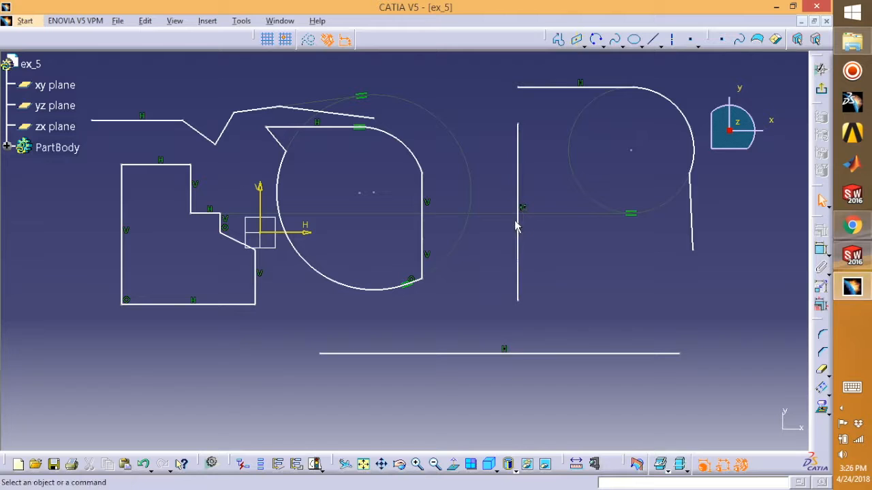
Step: Draw a slightly rising slanted line just above the long horizontal line
left_click(652, 40)
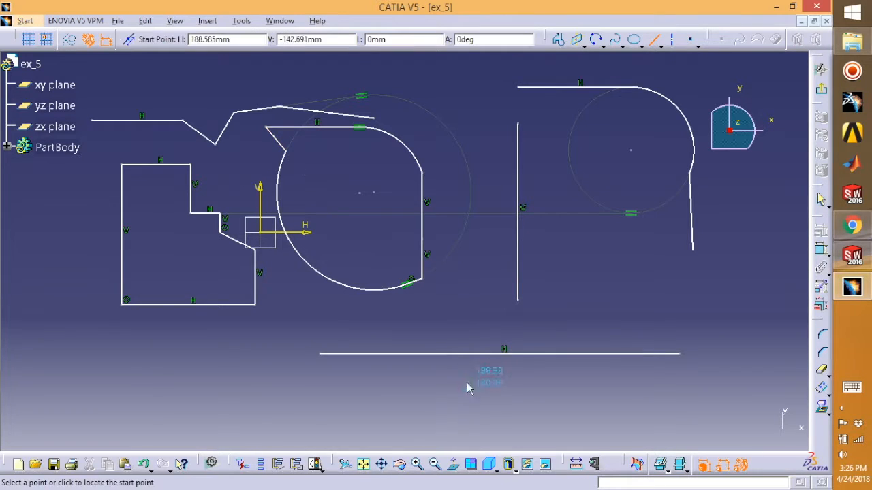
left_click(453, 324)
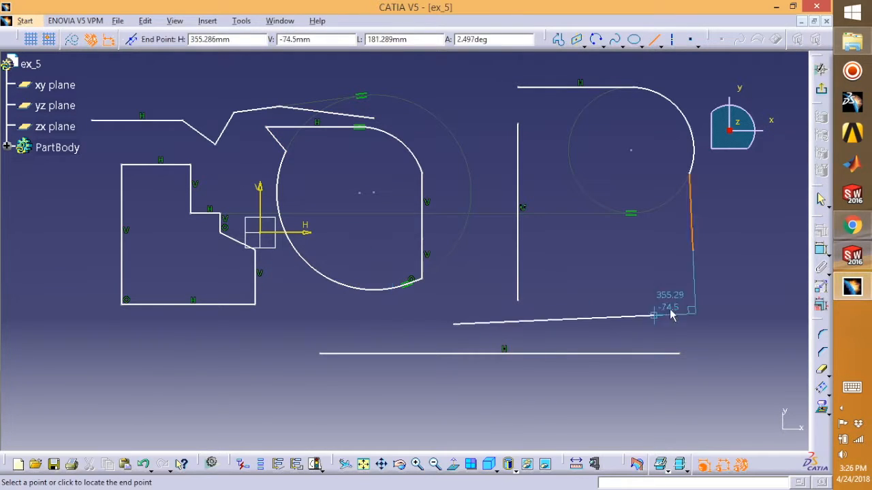
left_click(706, 299)
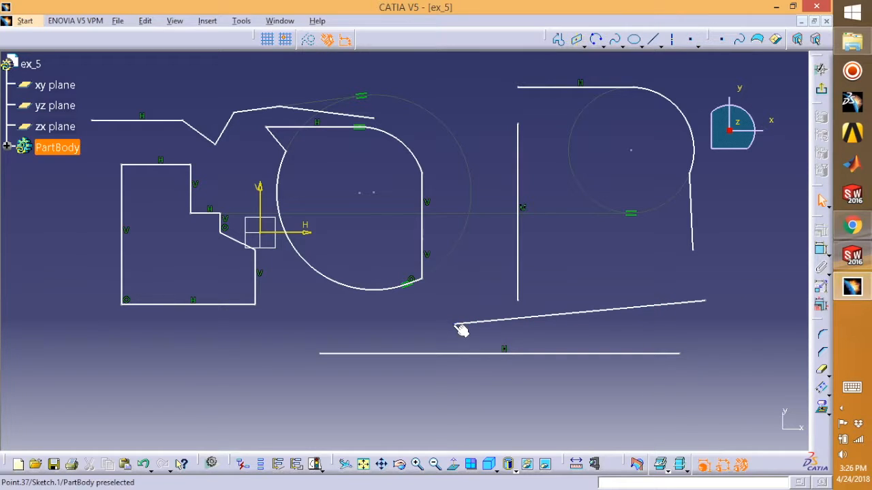
Step: Apply a Horizontal constraint to the slanted line
left_click(620, 309)
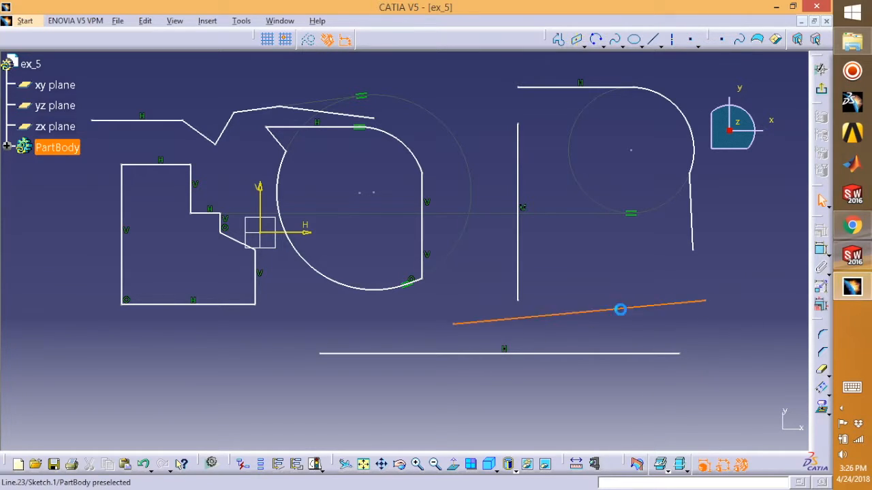
left_click(821, 233)
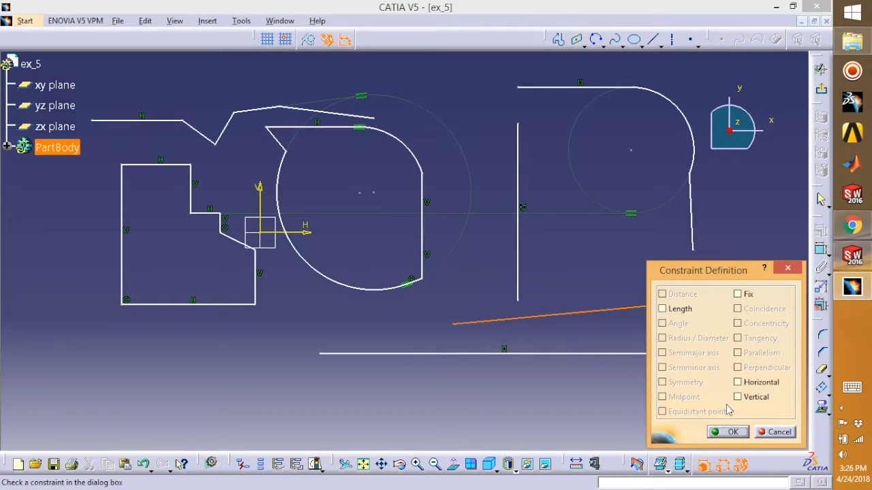
left_click(753, 385)
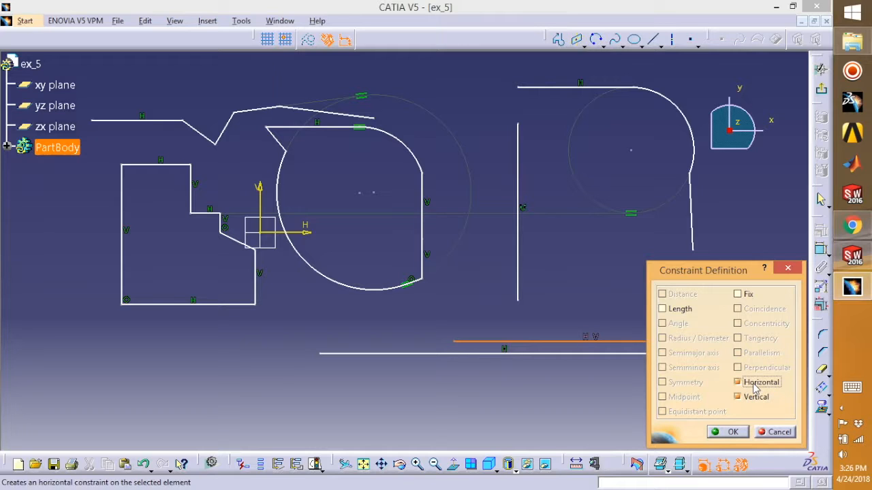
left_click(742, 385)
left_click(735, 432)
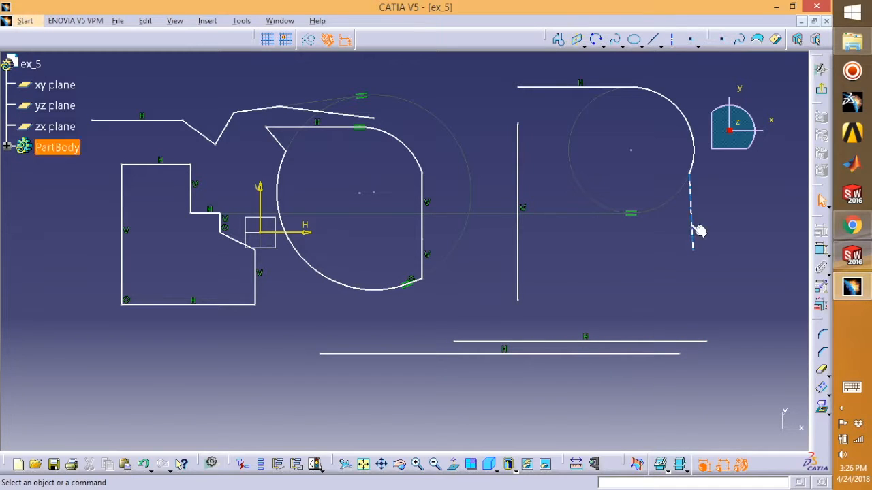
Step: Add an infinite horizontal line above all the existing geometry, at about V 356 mm
mouse_move(689, 268)
middle_mouse_down()
mouse_move(601, 292)
mouse_move(473, 208)
mouse_move(504, 218)
mouse_move(551, 330)
mouse_move(475, 277)
middle_mouse_up()
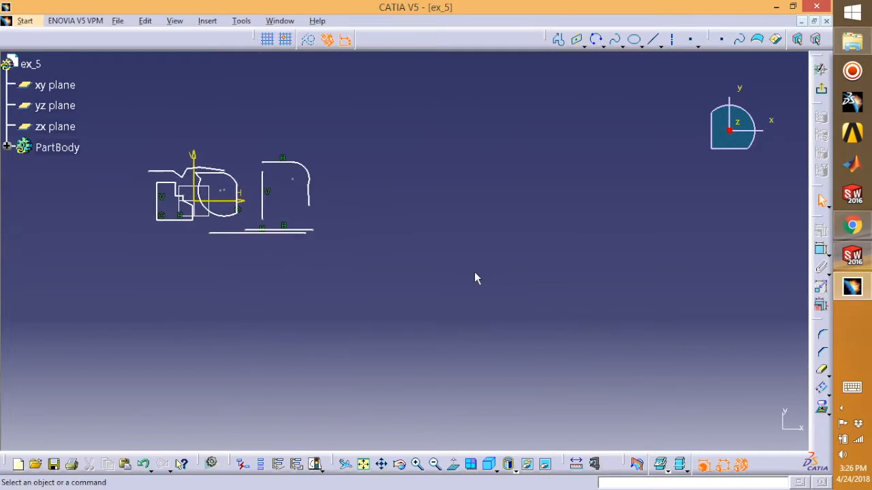
left_click(661, 45)
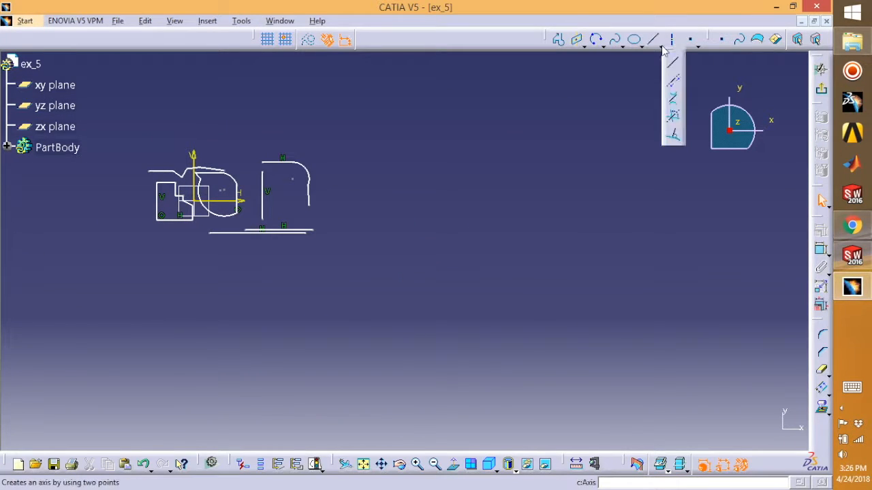
left_click(675, 83)
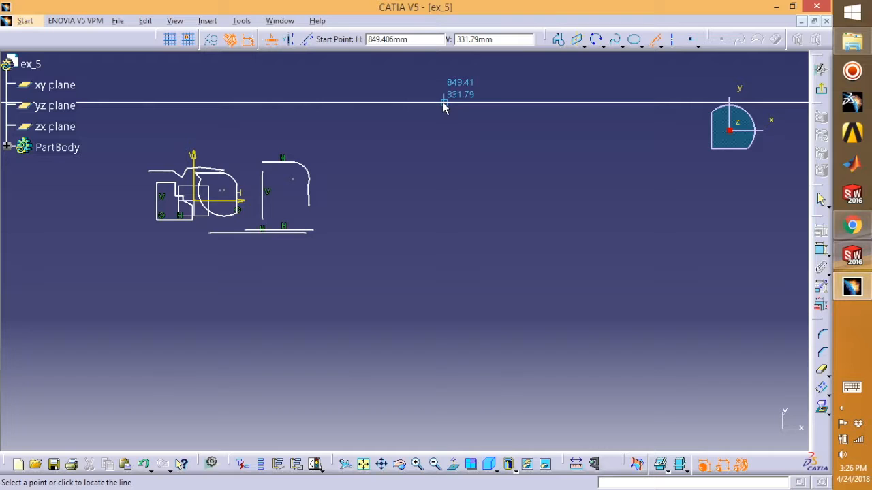
left_click(442, 103)
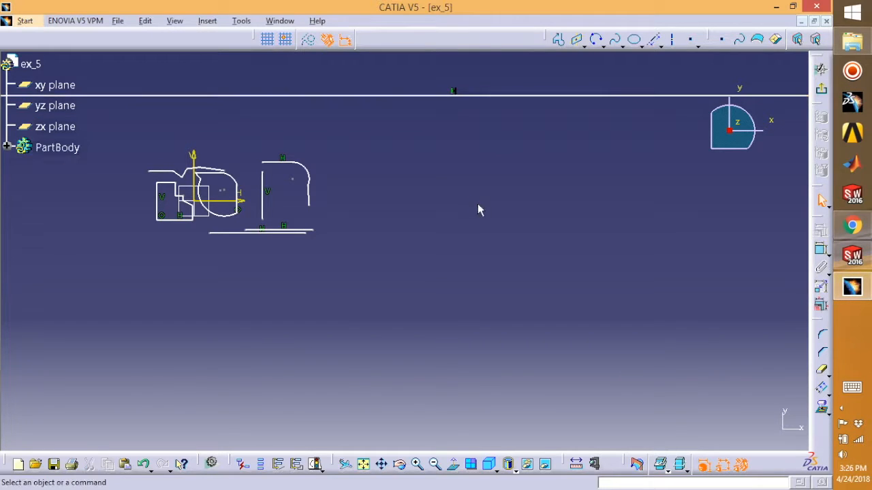
Step: Add an infinite vertical line in the free area beyond the open arc profile, at about H 795 mm
left_click(654, 39)
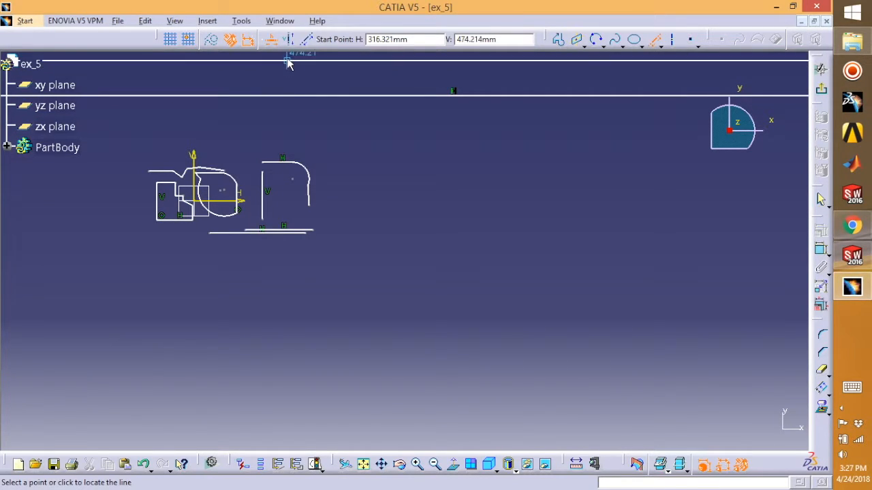
left_click(289, 41)
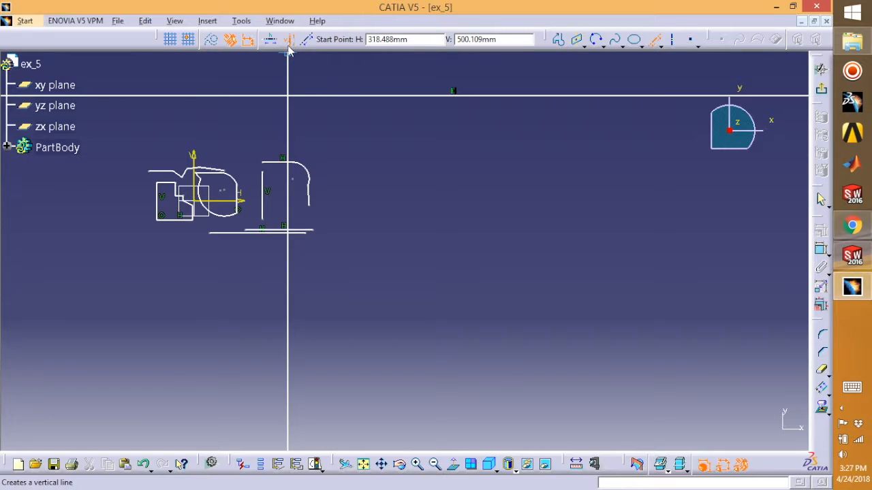
left_click(427, 121)
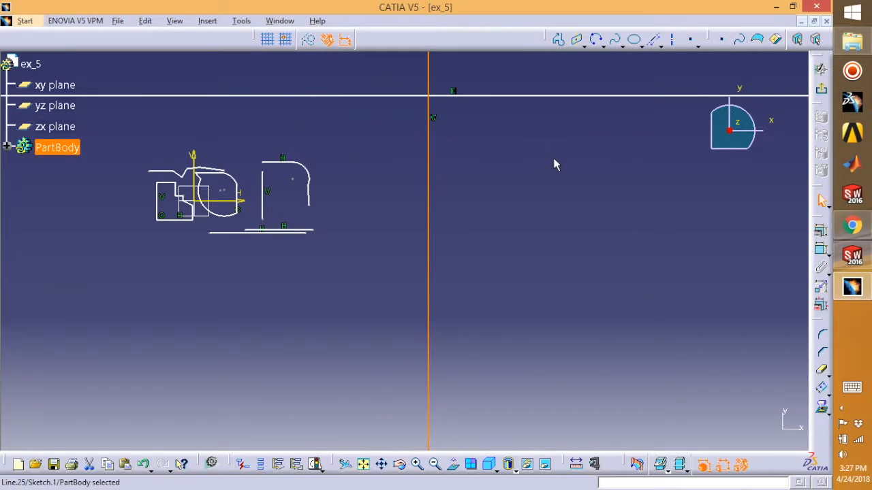
left_click(607, 141)
Step: Add an infinite line through two points, starting at the intersection of the two infinite lines and inclined at about 37 degrees
left_click(654, 39)
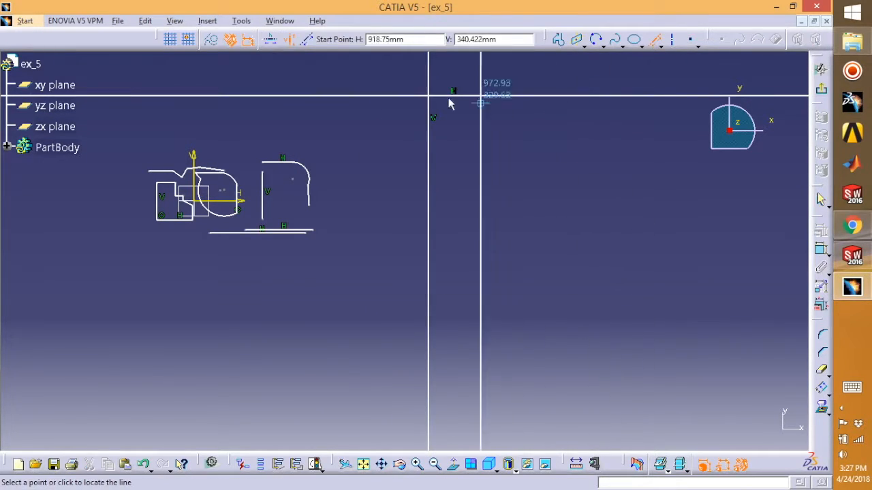
left_click(308, 40)
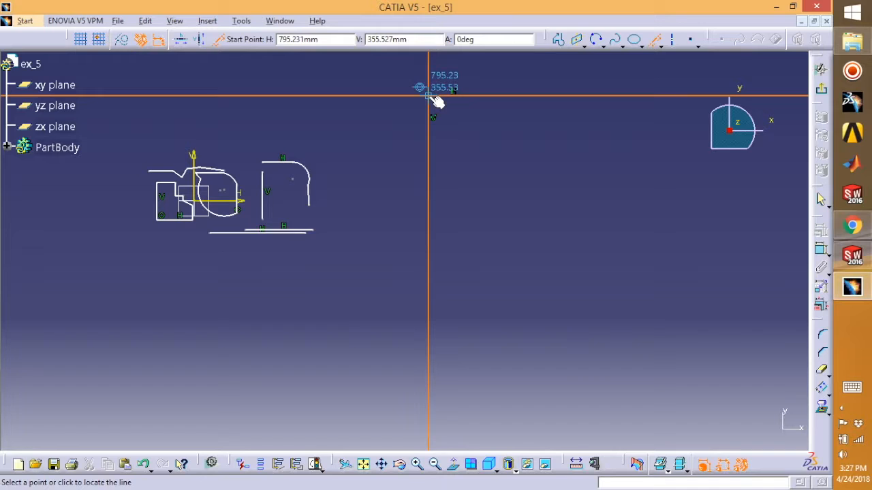
left_click(436, 101)
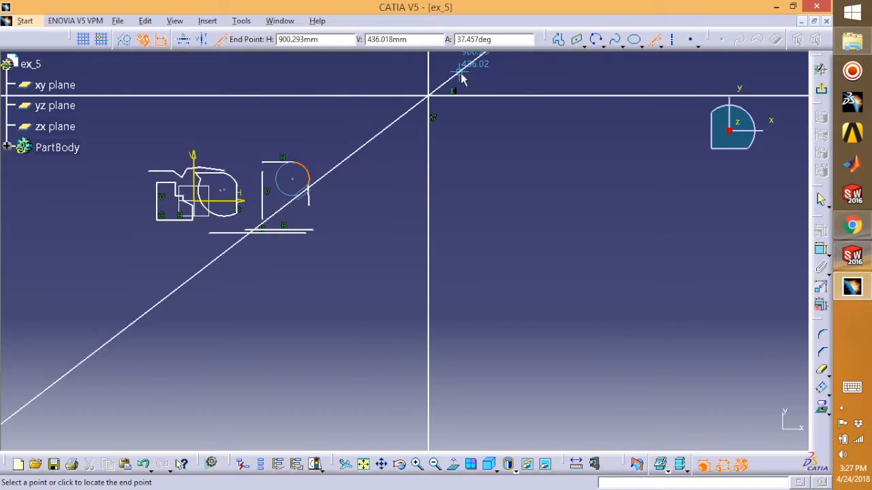
left_click(461, 80)
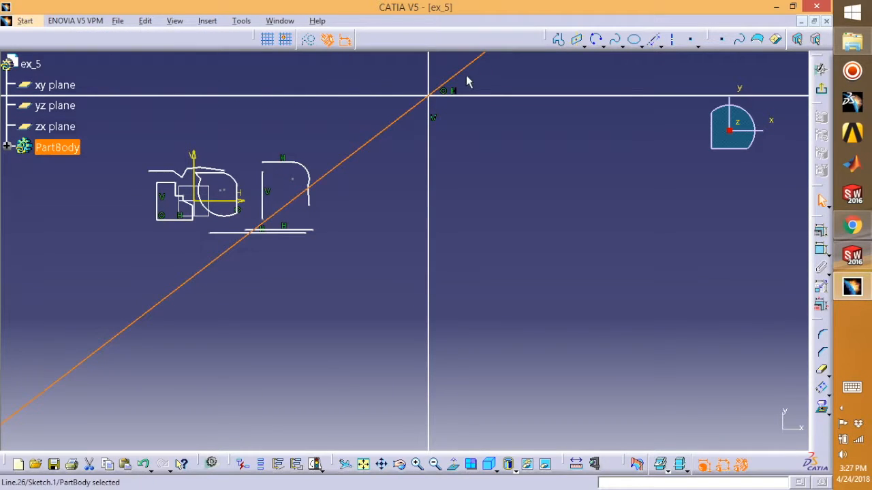
left_click(532, 184)
left_click(662, 46)
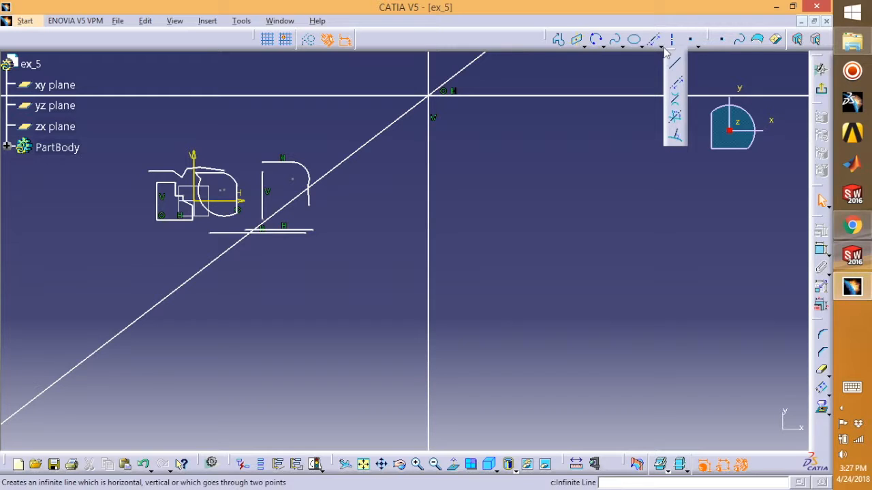
left_click(673, 111)
mouse_move(335, 287)
middle_mouse_down()
mouse_move(352, 235)
mouse_move(404, 268)
mouse_move(580, 331)
mouse_move(594, 279)
mouse_move(617, 340)
mouse_move(654, 252)
mouse_move(651, 297)
mouse_move(579, 306)
mouse_move(488, 255)
mouse_move(510, 308)
middle_mouse_up()
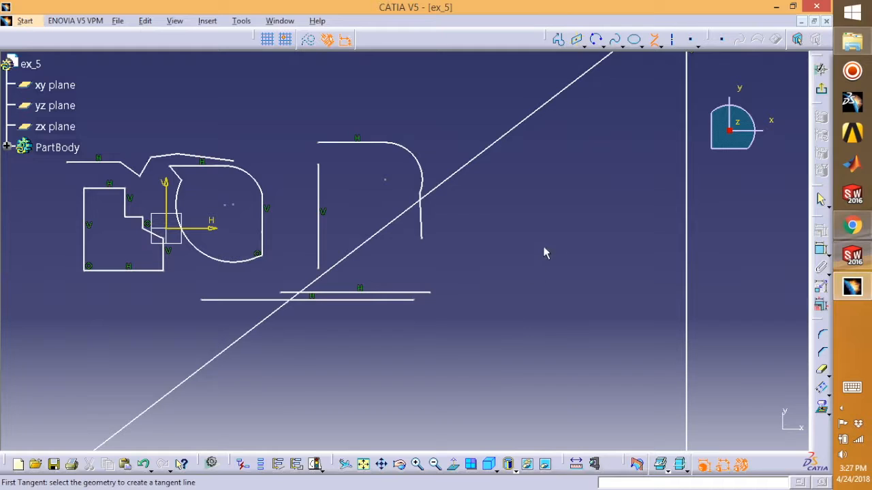
left_click(659, 44)
left_click(652, 40)
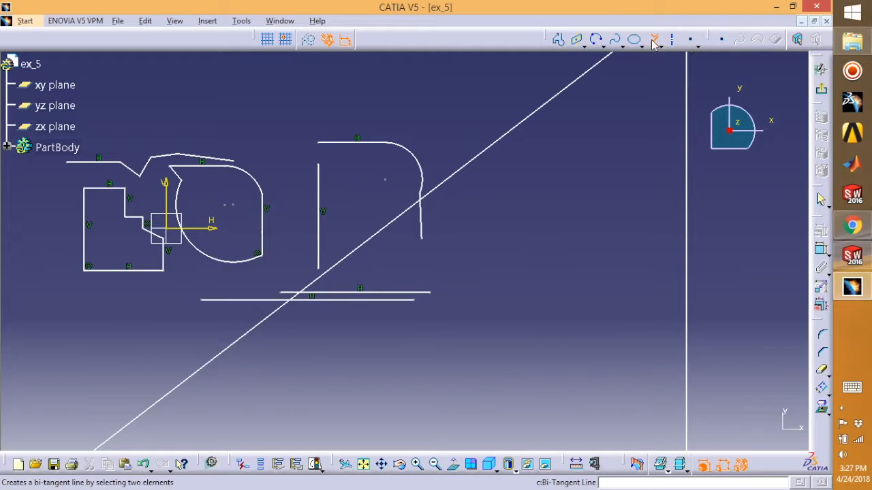
Step: Sketch a winding open profile of lines and arcs across the inclined infinite line, starting with a horizontal line and ending with a large arc
left_click(557, 39)
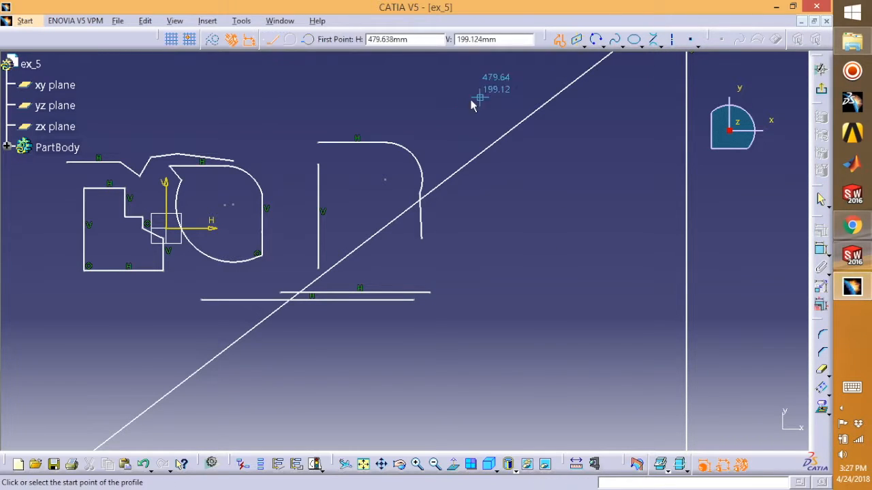
left_click(437, 107)
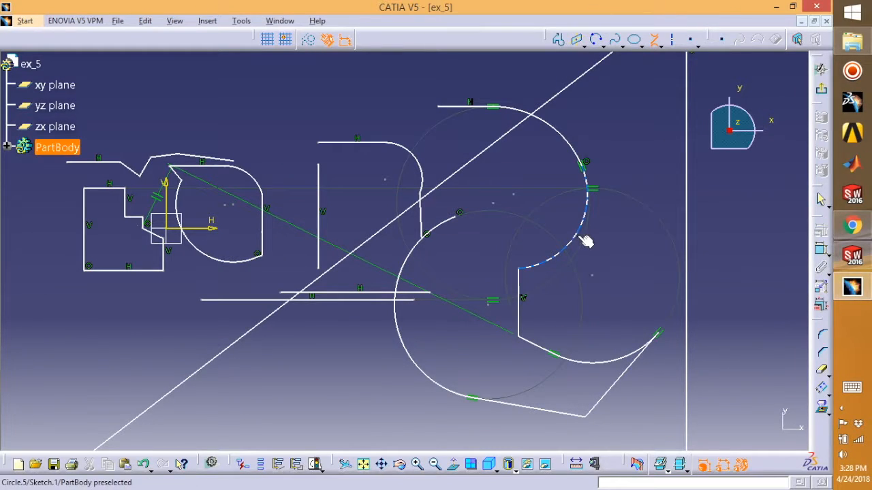
Step: Try a bi-tangent line between the new profile's two upper arcs, and add one between its large lower arc and the second closed shape's arc
left_click(578, 151)
left_click(587, 199)
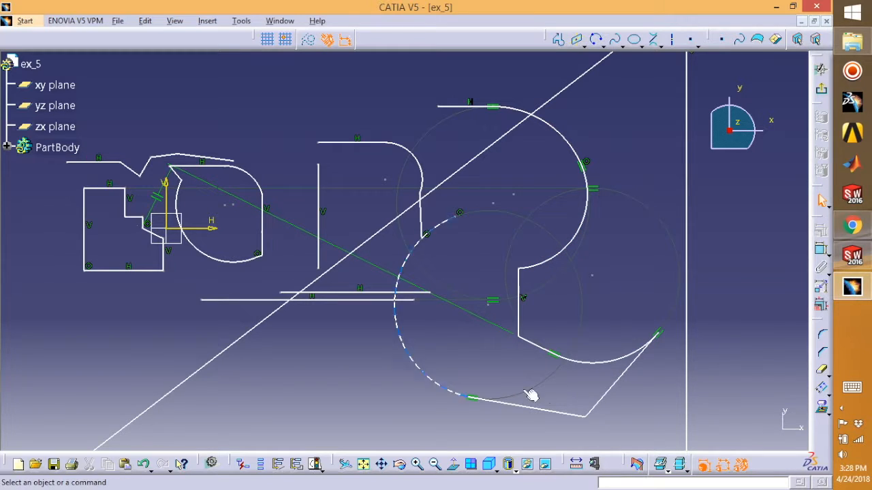
left_click(654, 40)
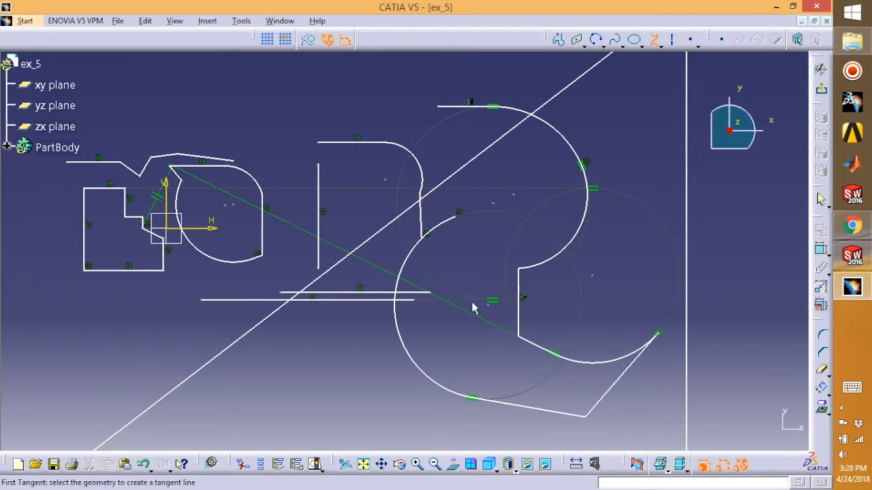
left_click(423, 252)
left_click(233, 264)
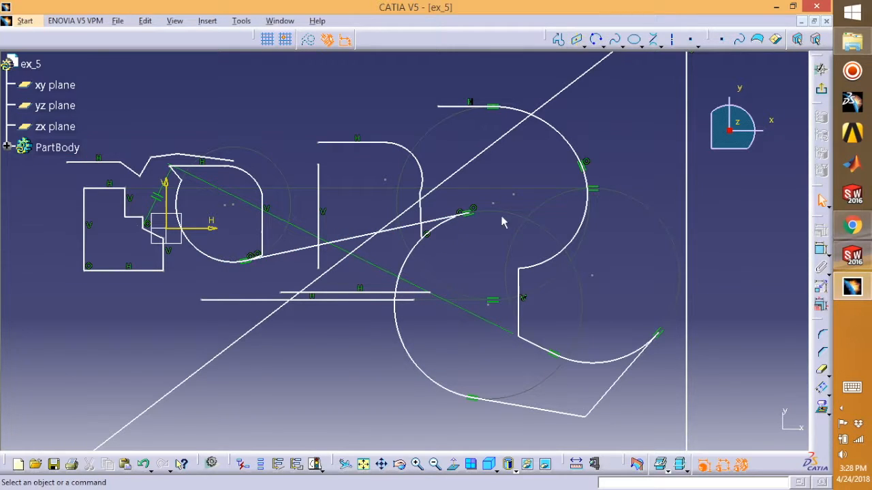
Step: Add a bisecting line between the top horizontal line of the open arc profile and the separate vertical line below it
left_click(657, 46)
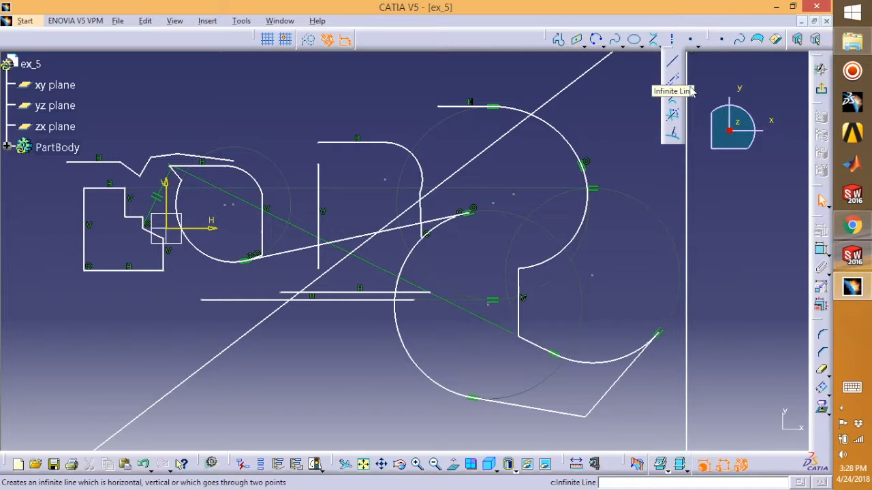
left_click(673, 117)
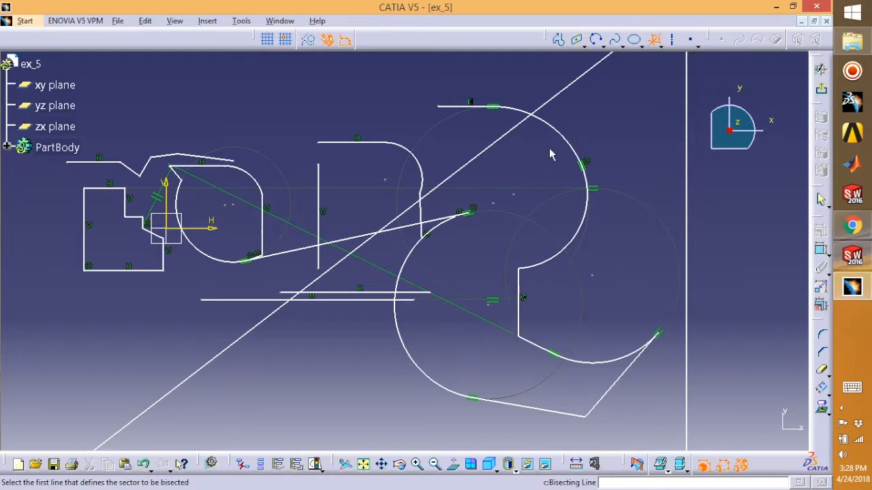
left_click(361, 145)
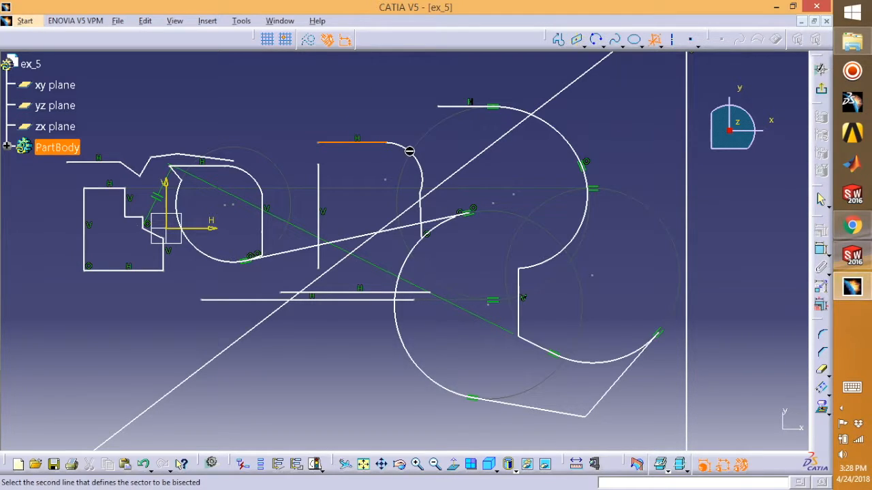
left_click(319, 183)
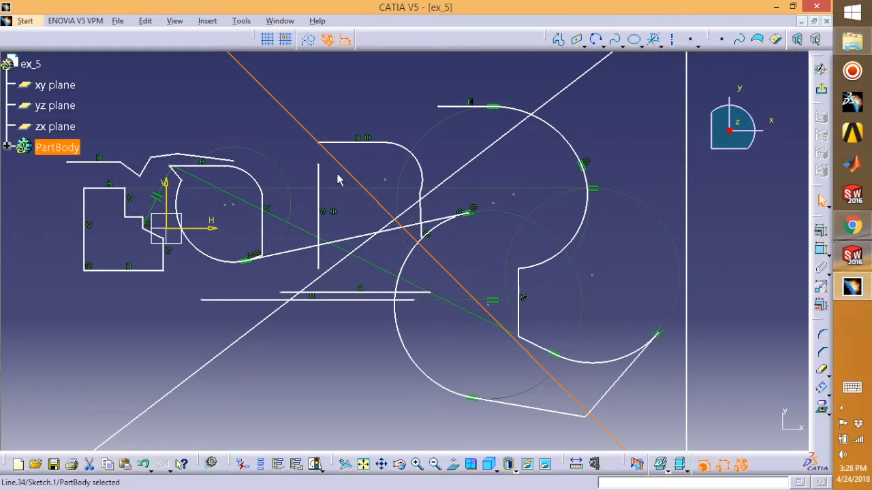
left_click(442, 122)
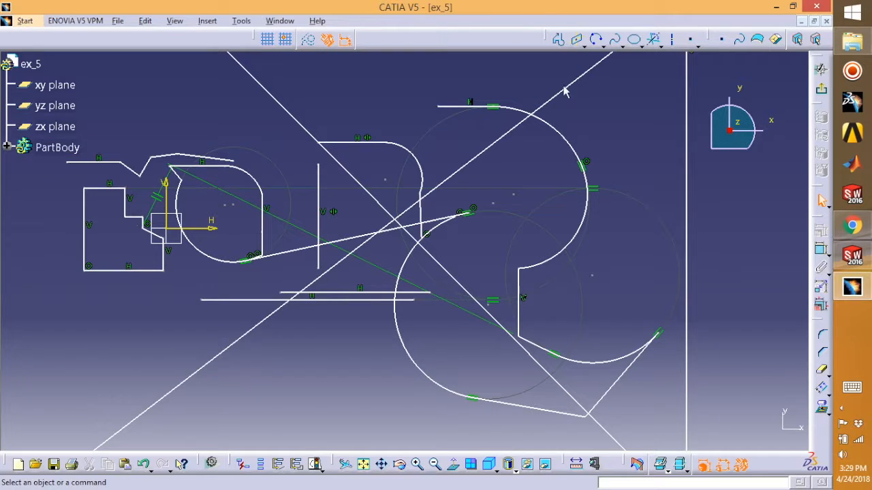
Step: Add a bisecting line between the outer vertical edge and the bottom horizontal edge of the stepped closed profile
left_click(655, 39)
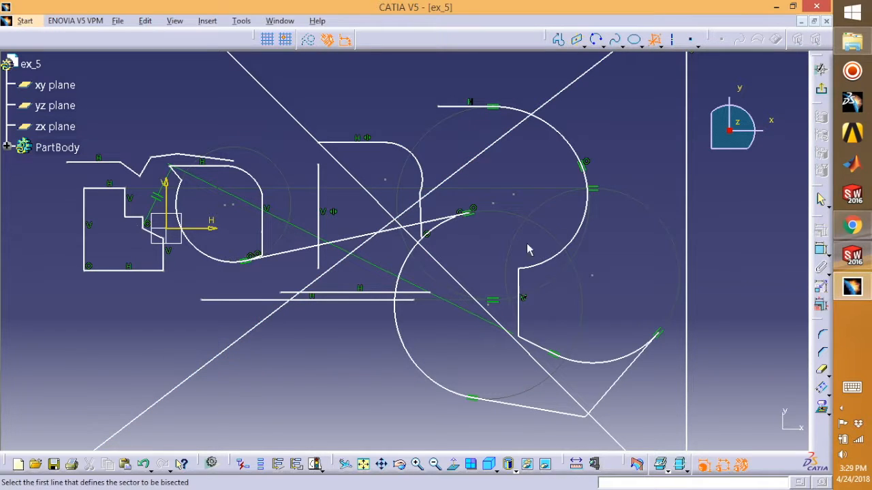
left_click(85, 251)
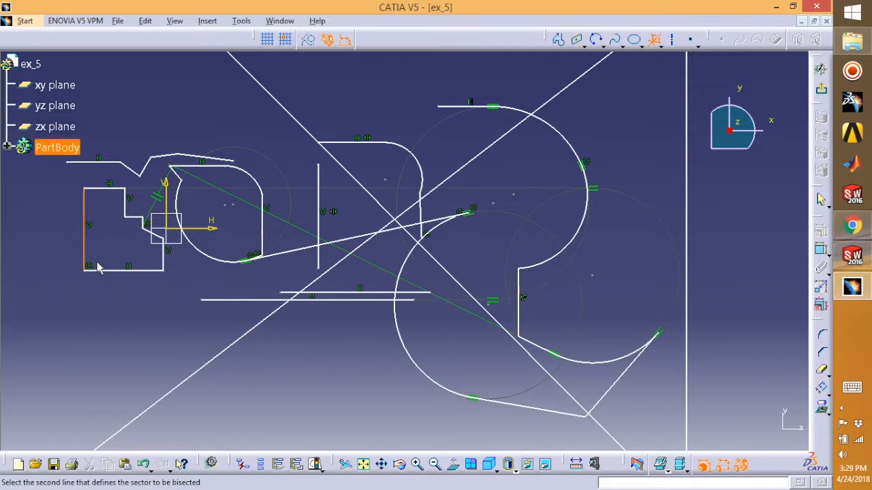
left_click(104, 270)
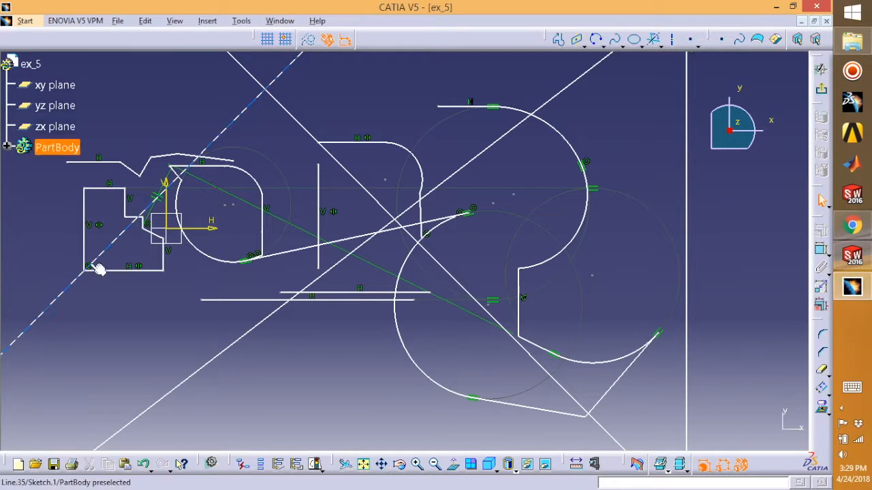
Step: Add a bisecting line between the bi-tangent line and the short vertical line that crosses it
left_click(634, 40)
left_click(653, 39)
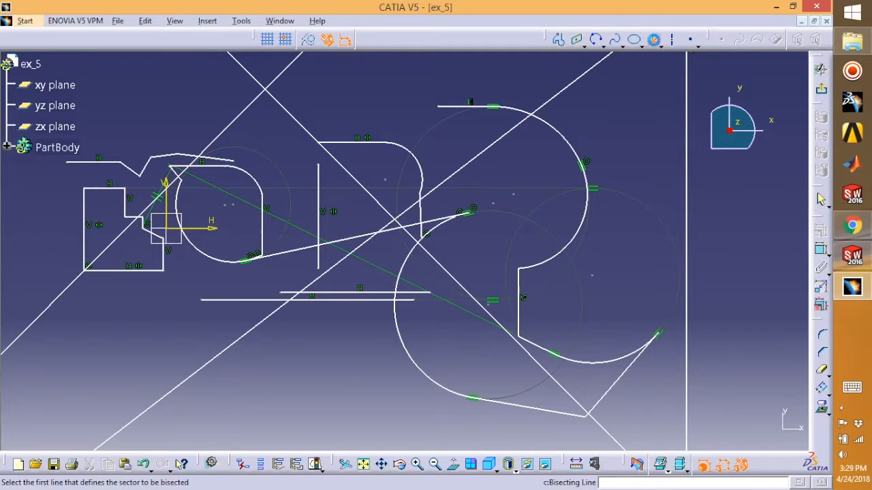
left_click(320, 251)
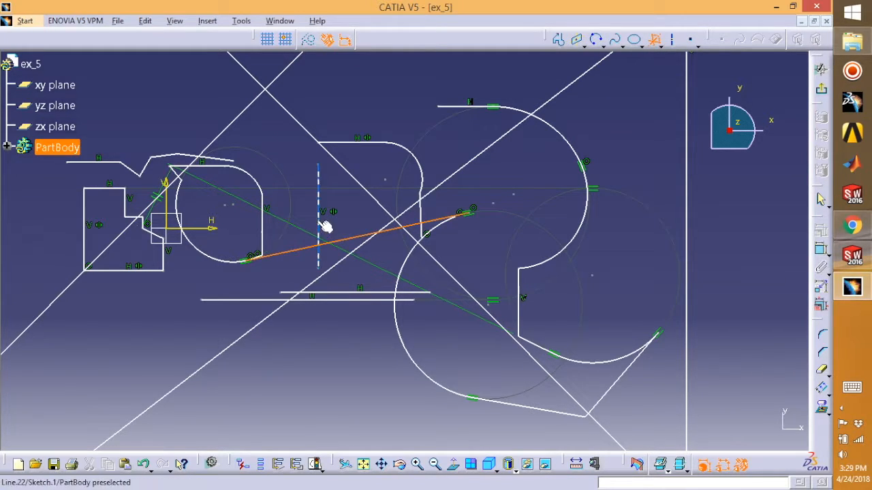
left_click(322, 225)
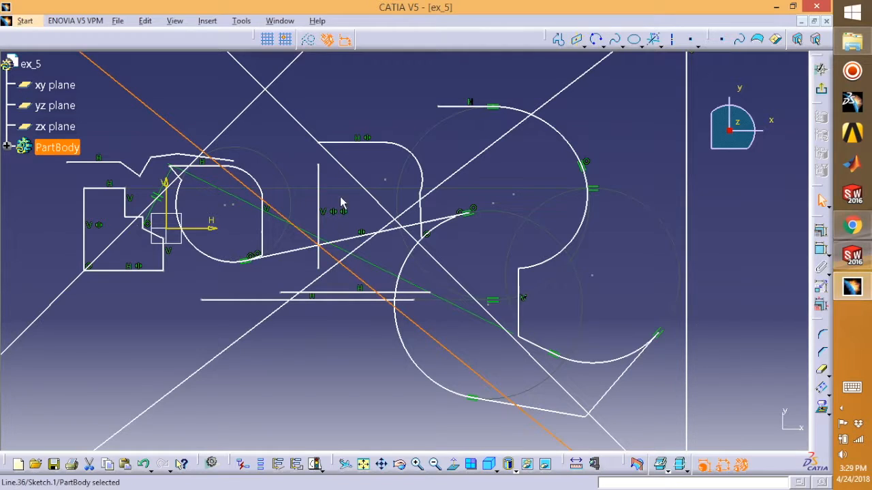
left_click(341, 192)
Step: Draw a line normal to the upper arc of the winding profile, extending outward from the curve
left_click(660, 45)
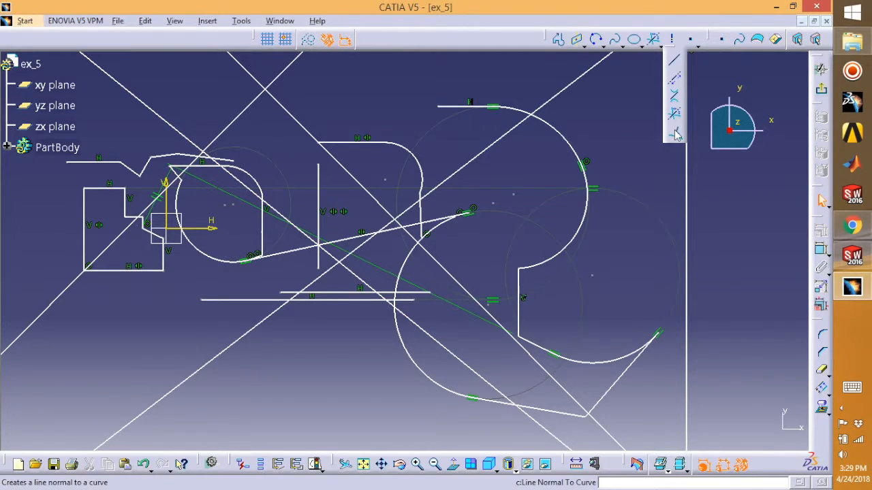
left_click(675, 134)
left_click(576, 147)
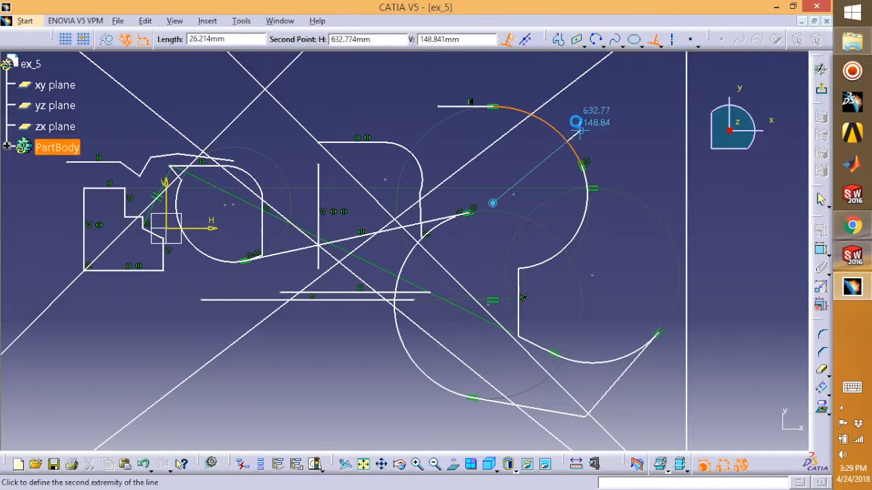
left_click(630, 73)
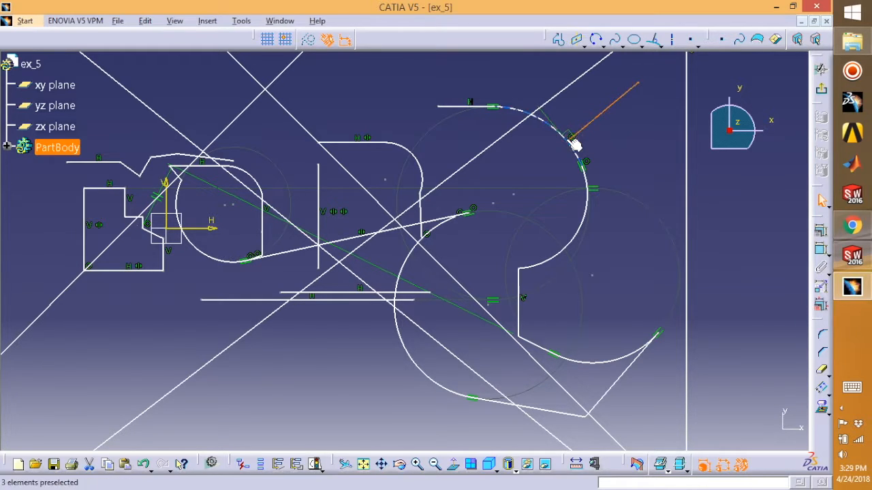
Step: Draw a second outward normal line from the arc just below, ending short of the infinite vertical line
left_click(652, 39)
left_click(591, 231)
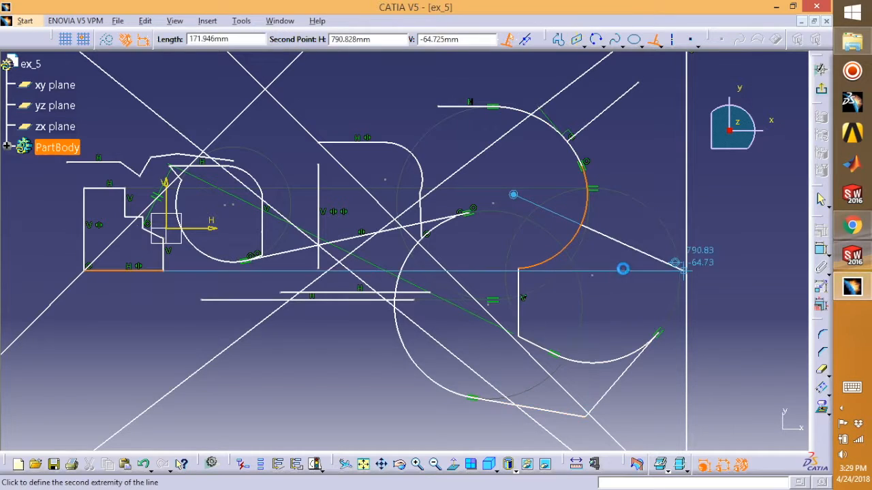
left_click(650, 262)
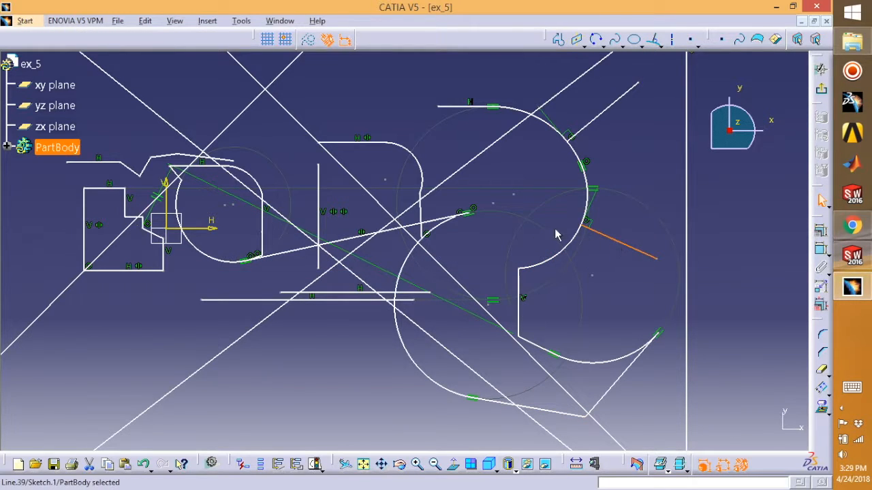
left_click(670, 40)
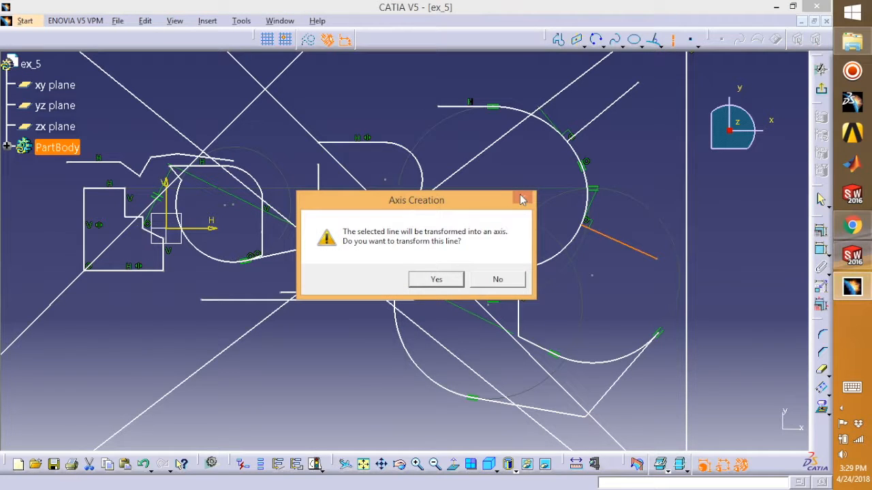
left_click(499, 278)
left_click(657, 113)
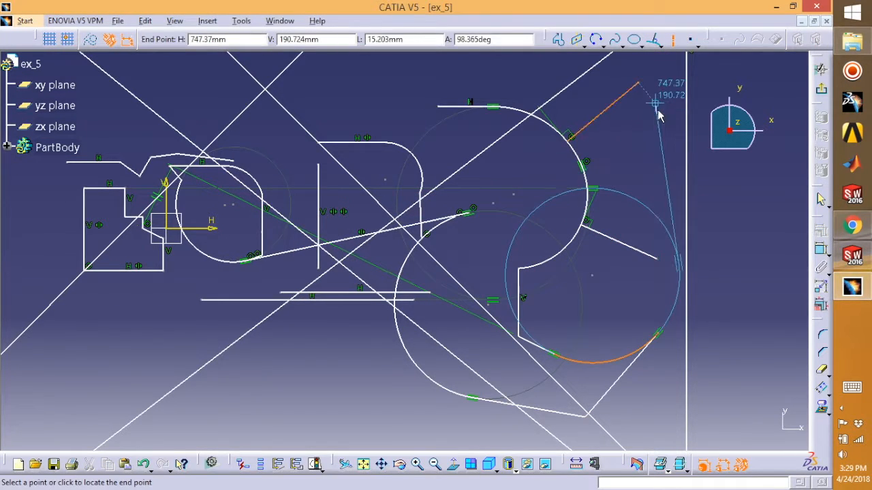
left_click(656, 119)
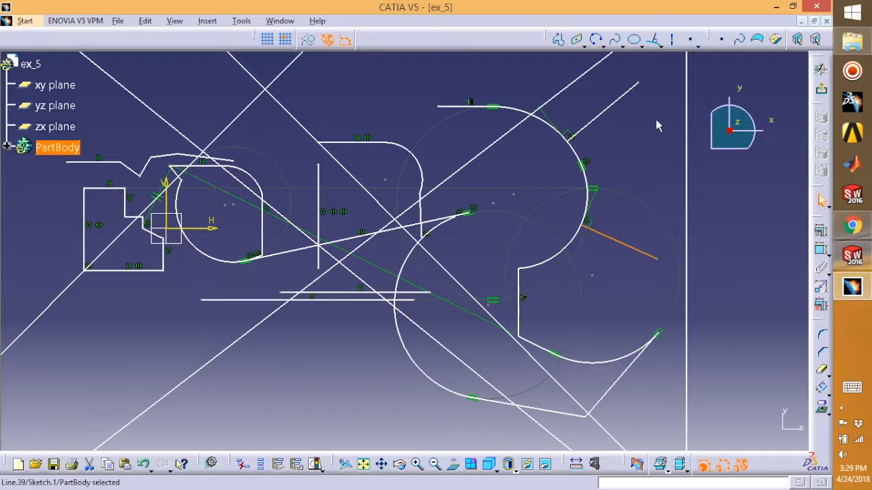
left_click(657, 126)
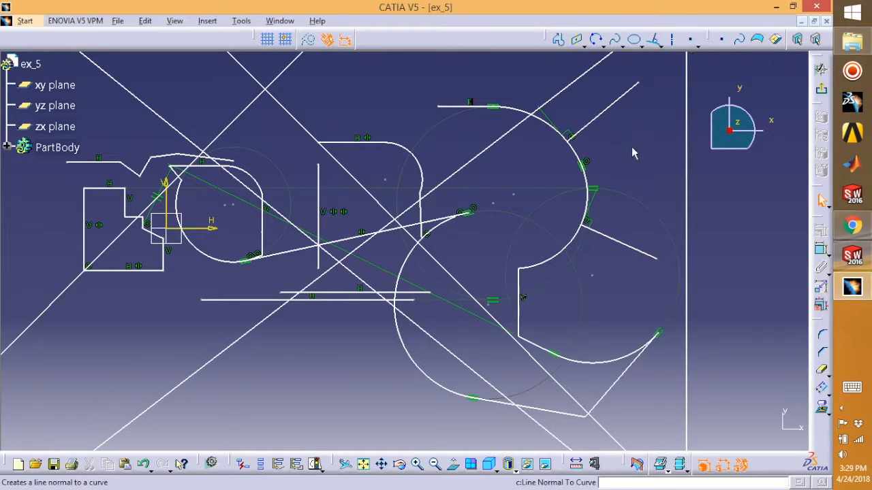
Step: Draw an inclined axis beside the winding profile, sloping down across the infinite vertical line into the free area beyond it
left_click(685, 40)
left_click(655, 114)
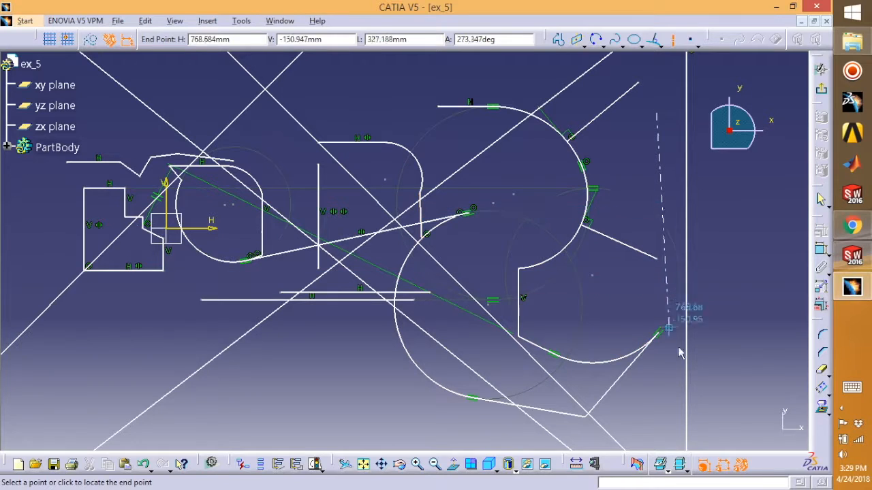
left_click(766, 362)
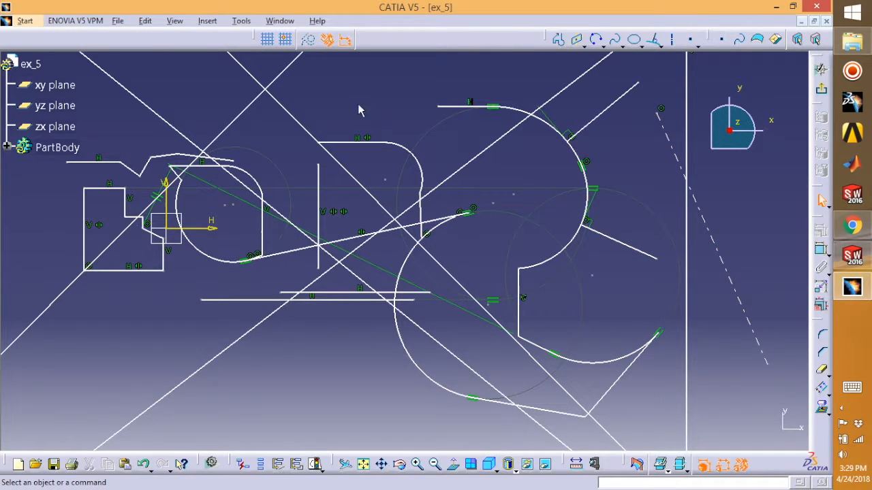
Step: Convert the open arc profile's top horizontal line, the short vertical line and the bi-tangent line into construction elements
left_click(370, 143)
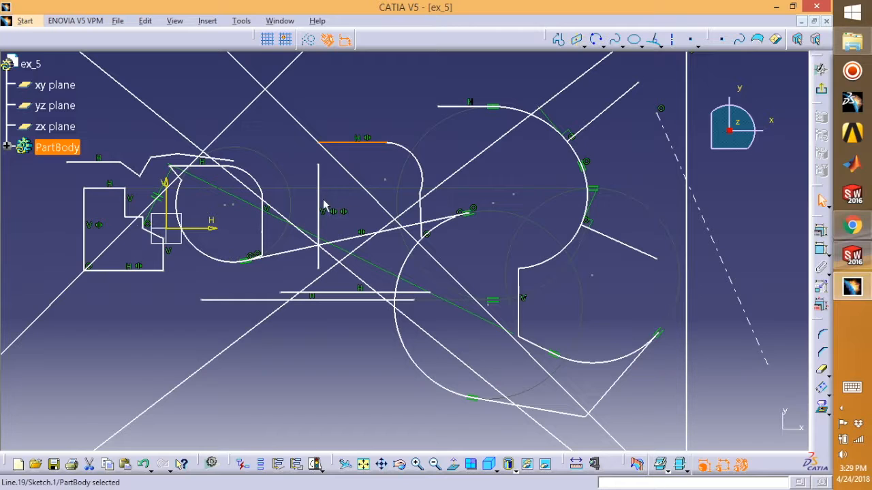
left_click(324, 195, "ctrl")
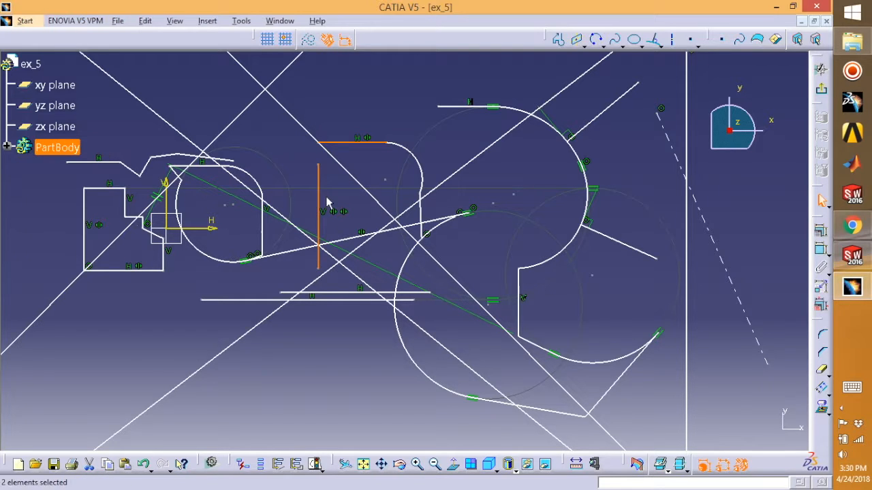
left_click(342, 239, "ctrl")
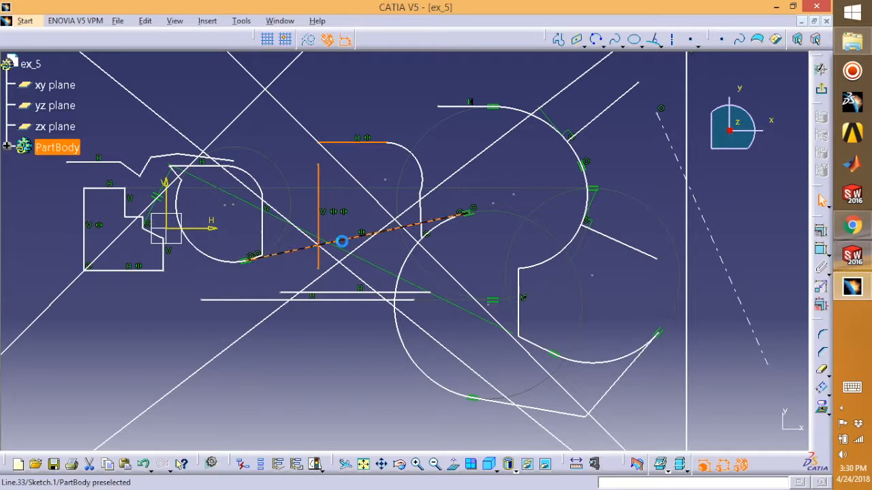
left_click(310, 41)
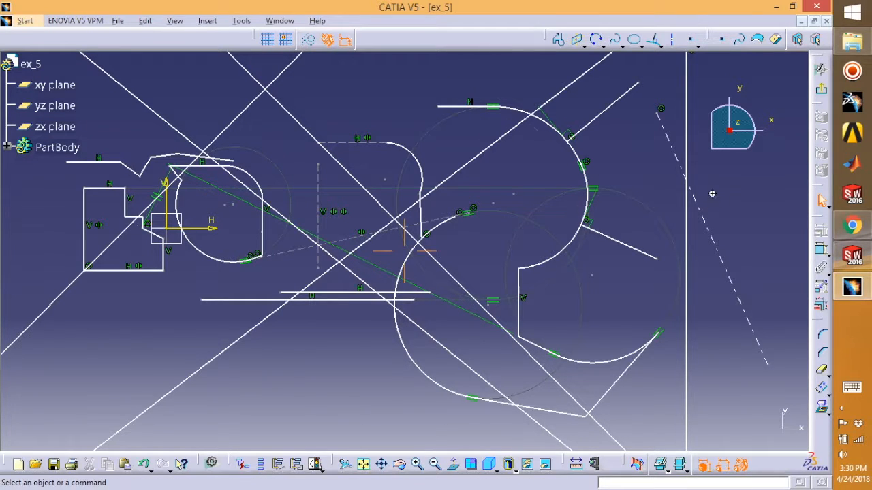
scroll(711, 194, "down", 4)
left_click(651, 261)
mouse_move(672, 282)
middle_mouse_down()
mouse_move(575, 191)
mouse_move(702, 250)
middle_mouse_up()
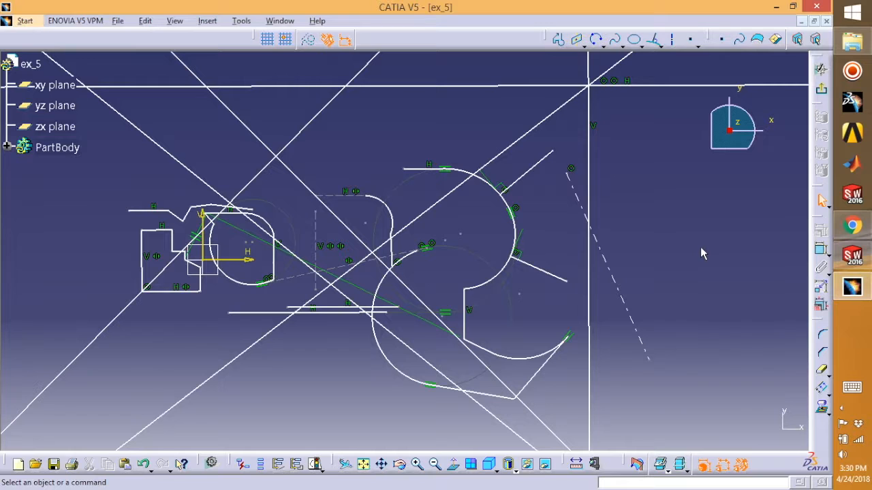
left_click(841, 407)
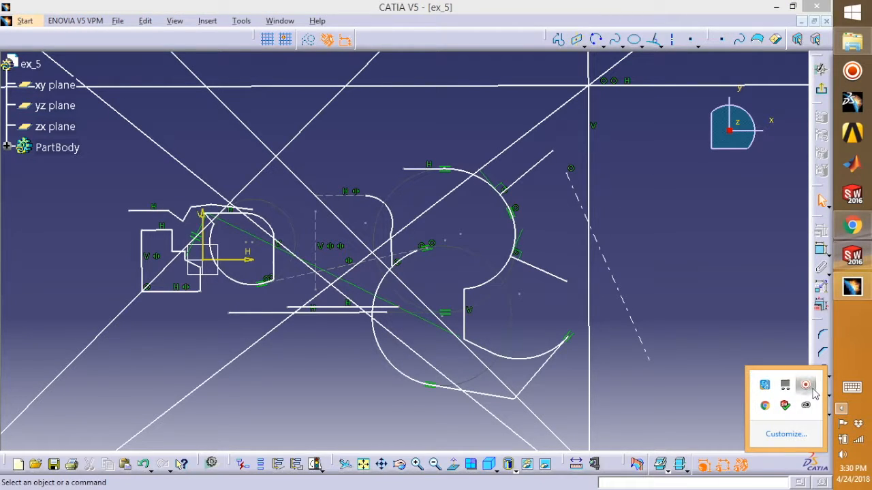
left_click(805, 385)
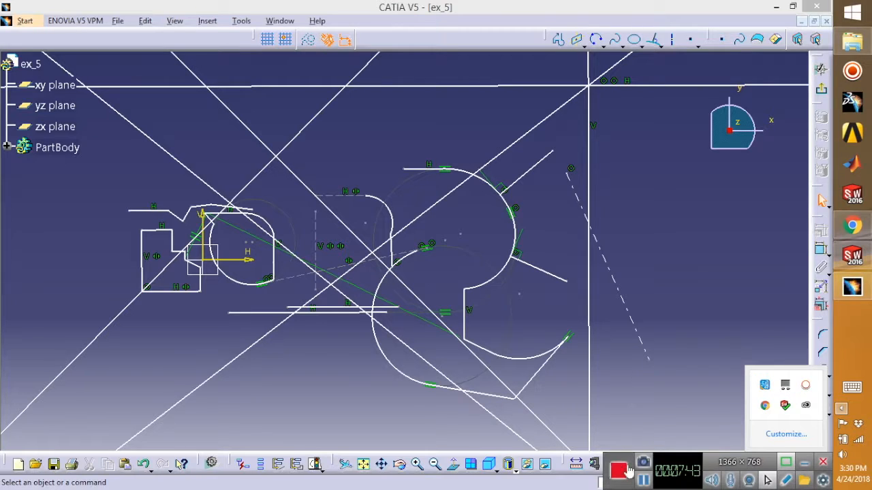